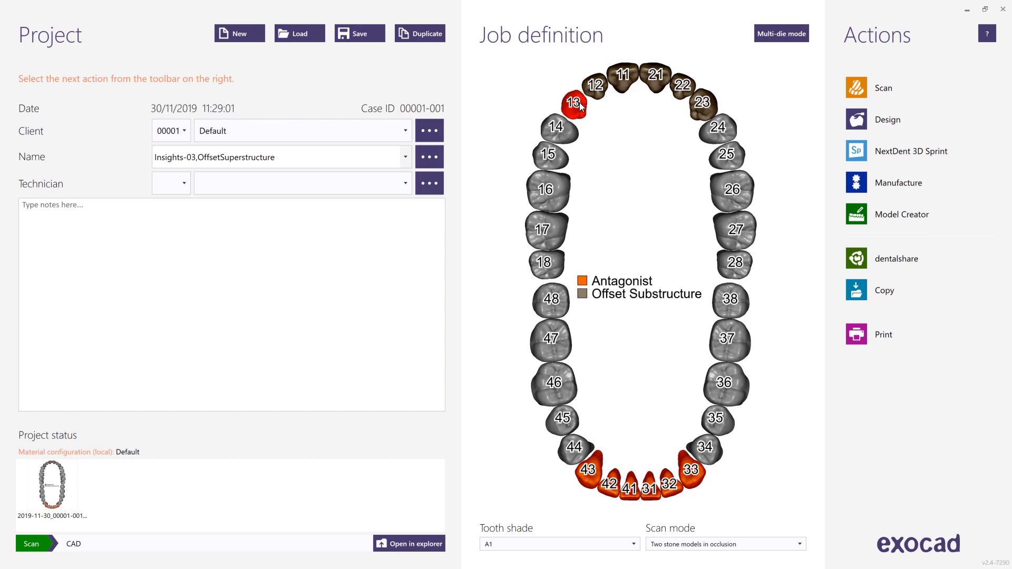
Step: Add tooth 13 to the NP Metal offset substructure and verify teeth 13–23 are defined
left_click(580, 102)
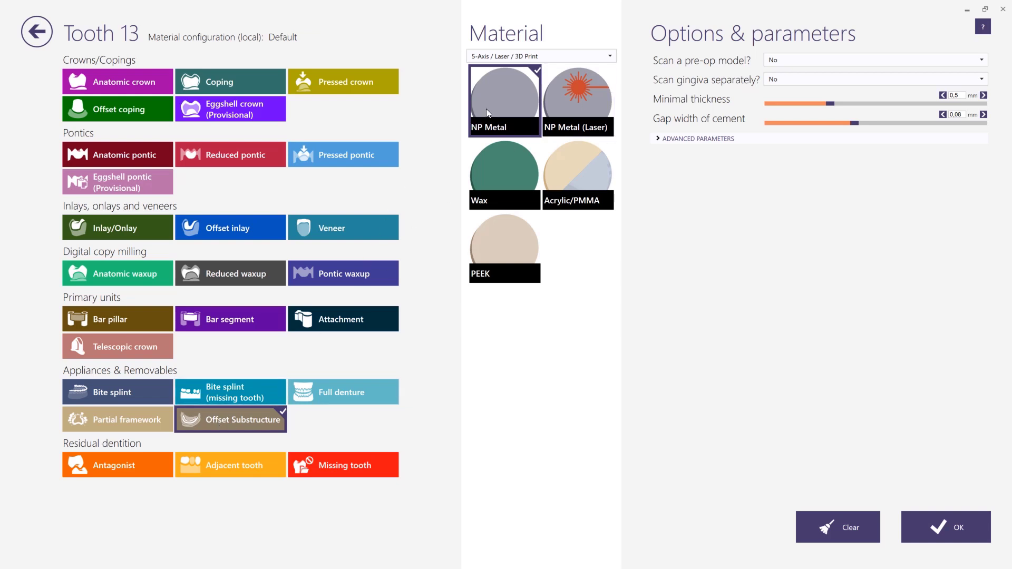
left_click(905, 526)
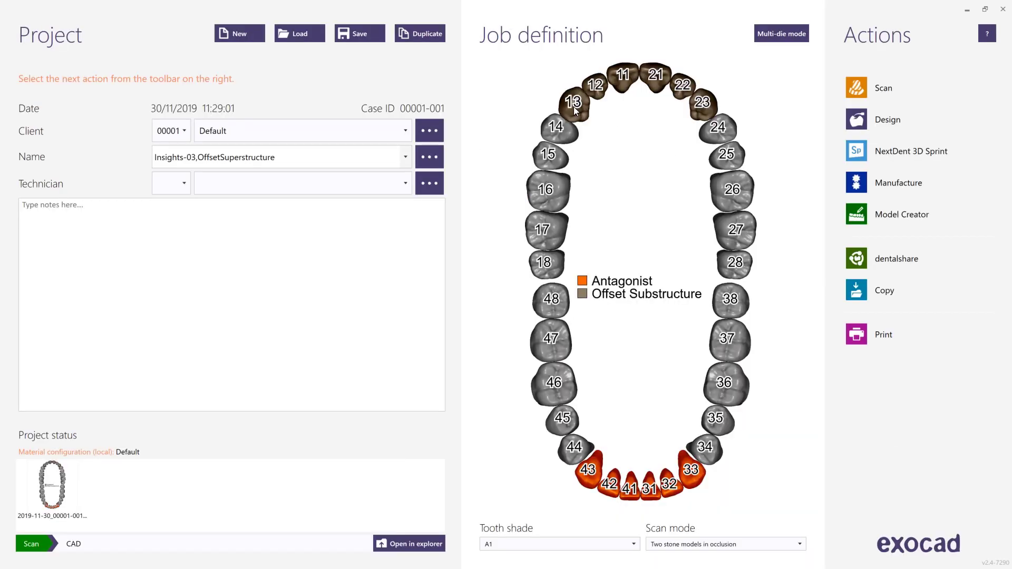
mouse_move(573, 107)
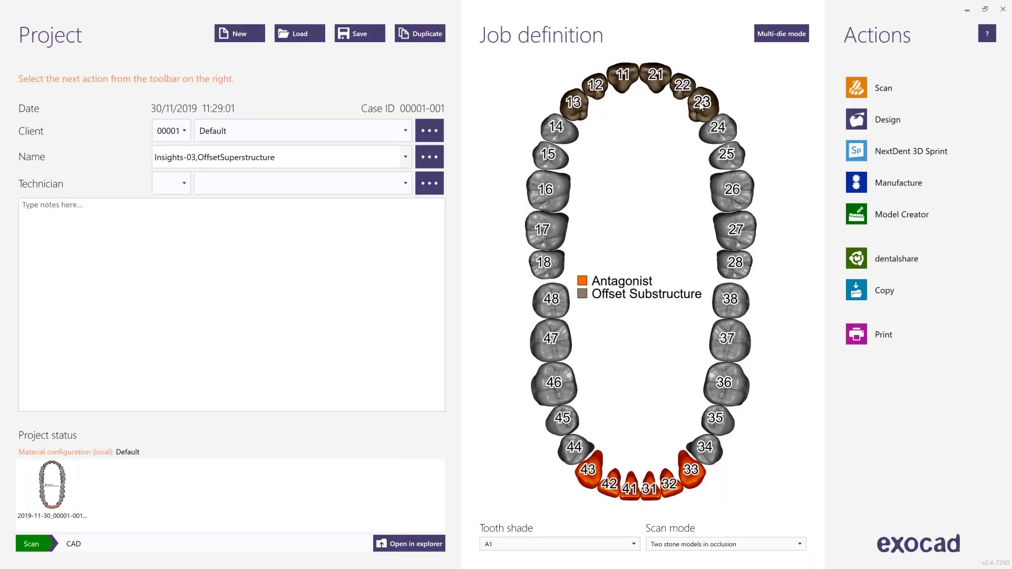
mouse_move(701, 105)
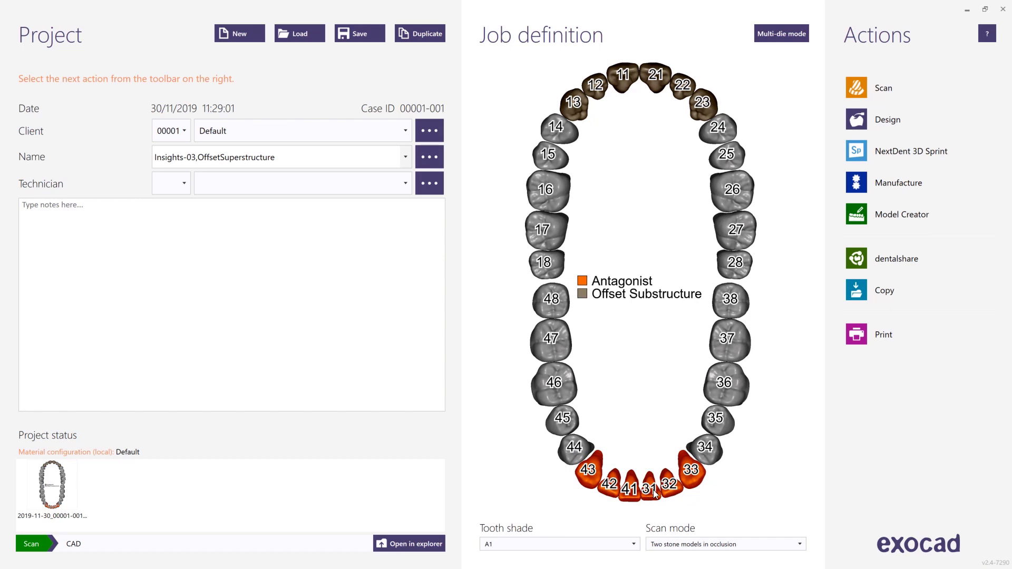
mouse_move(704, 473)
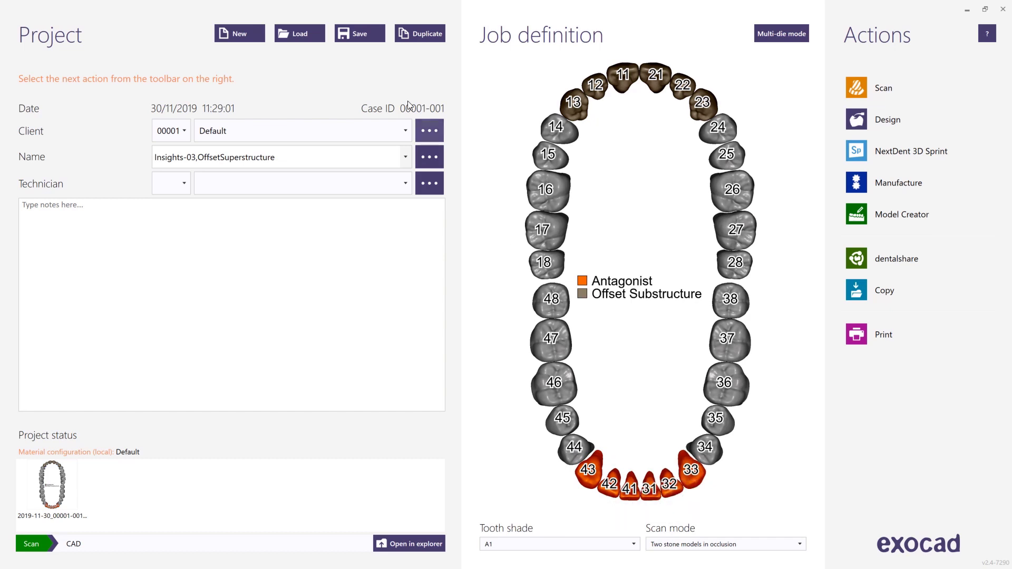
Step: Start designing the case and turn the jaw scan and antagonist to view them from below and tilted sides
left_click(877, 115)
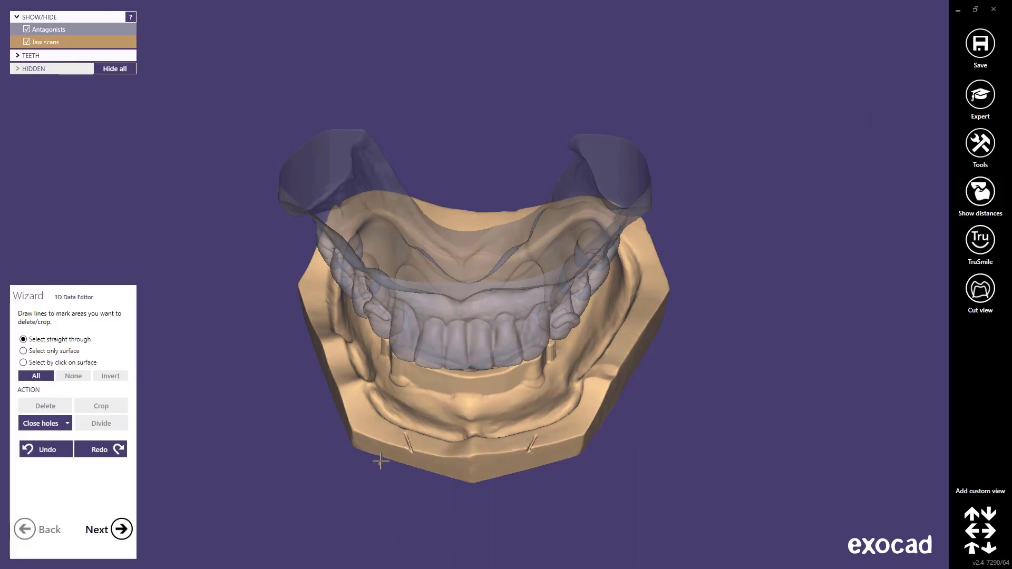
key("Down")
key("Down")
key("Down")
key("Down")
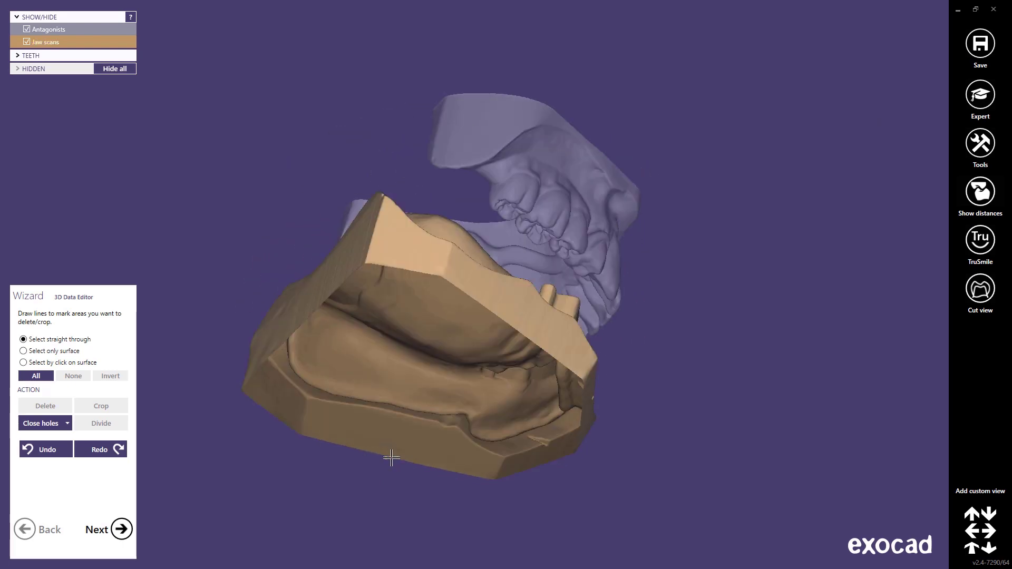
key("Down")
key("Down")
key("Down")
key("Down")
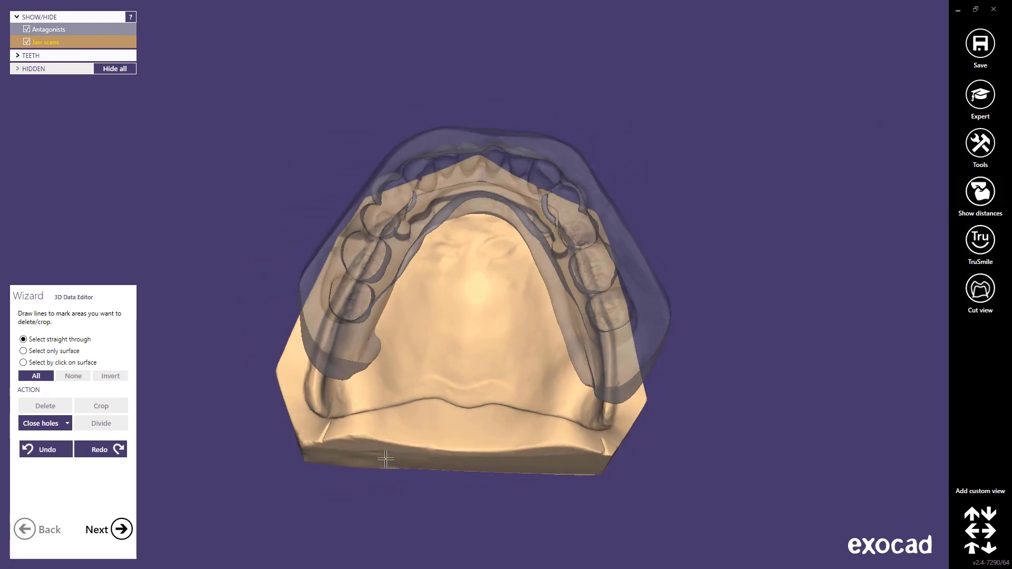
key("Down")
key("Down")
key("Down")
key("Down")
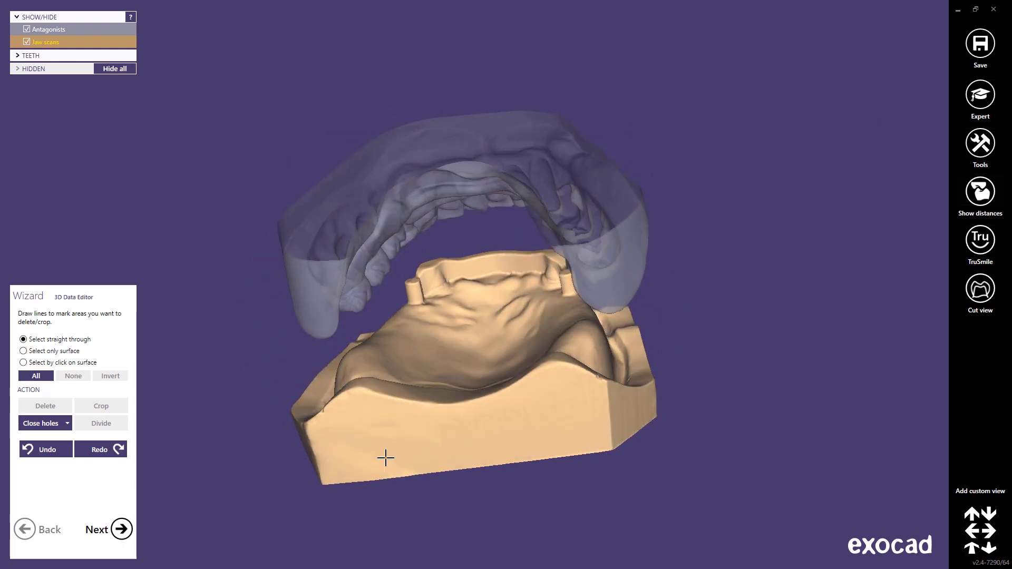
key("Down")
key("Down")
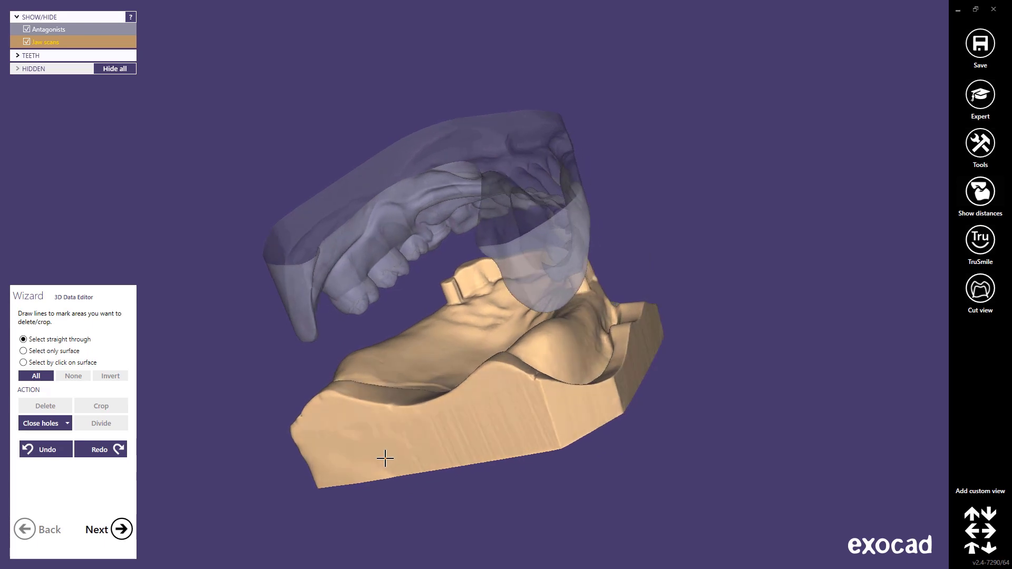
Step: Move past the scan editor and place four bottom margin points across teeth 13–23
left_click(122, 530)
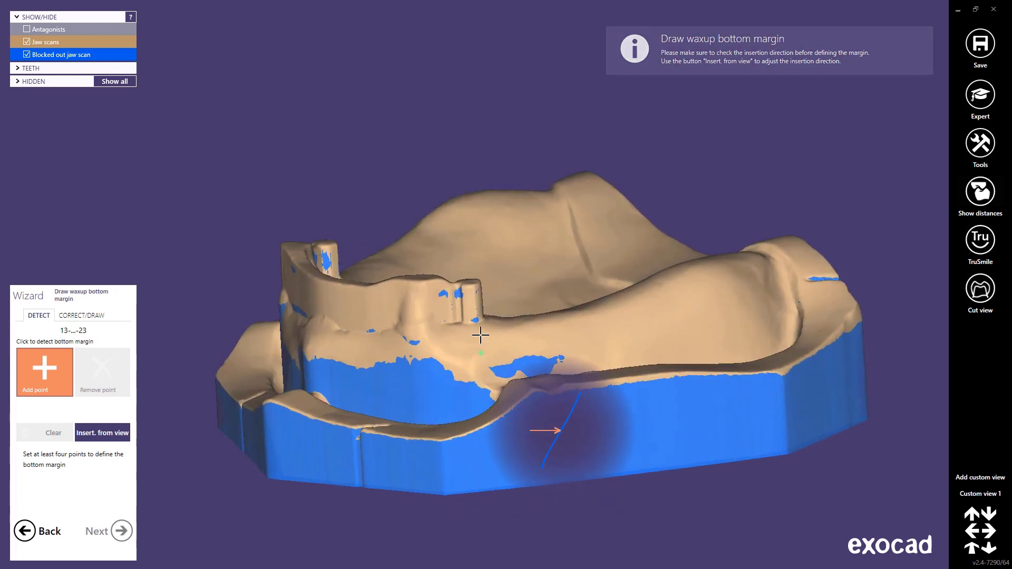
left_click(468, 320)
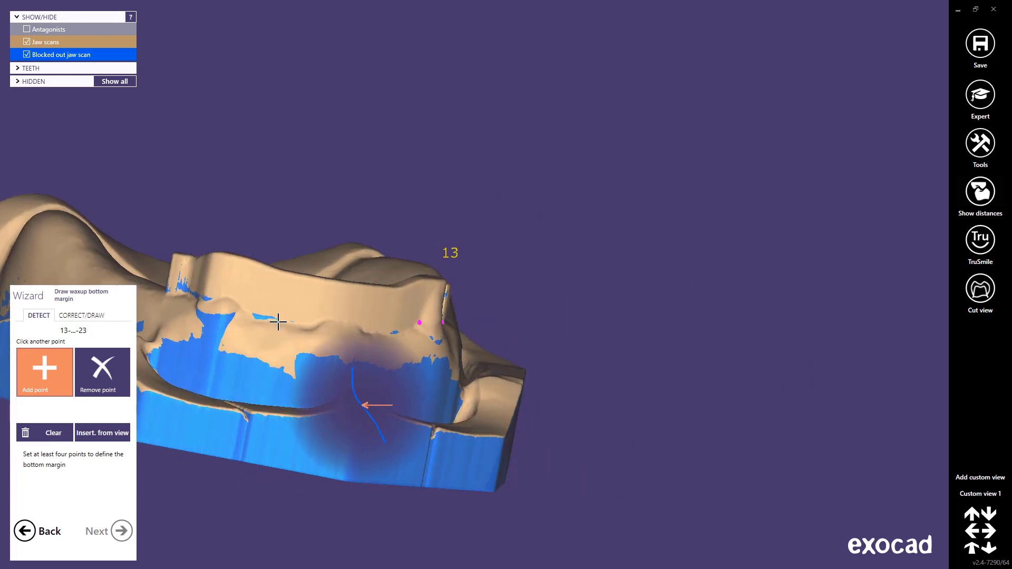
left_click(276, 321)
left_click(179, 294)
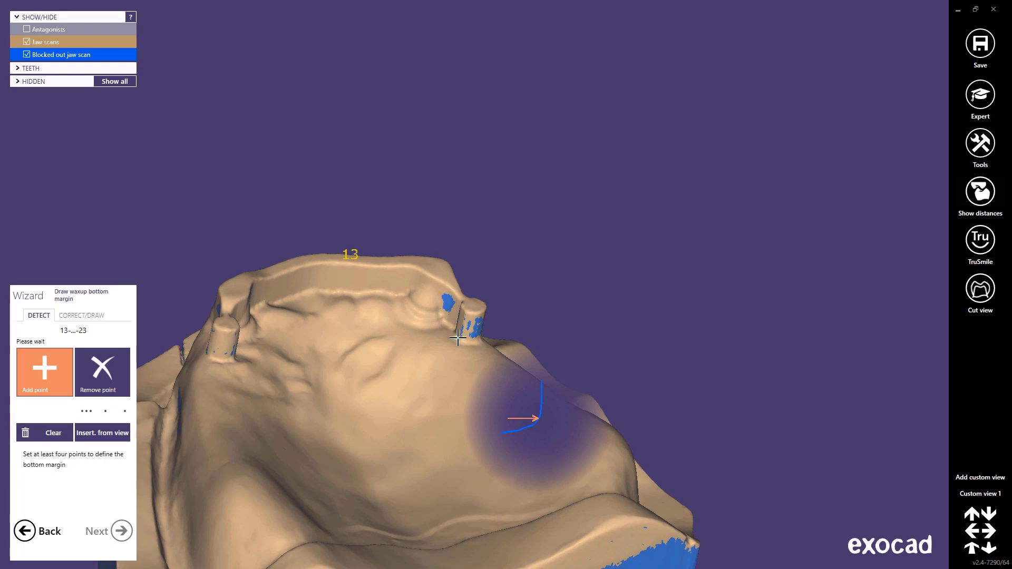
left_click(419, 310)
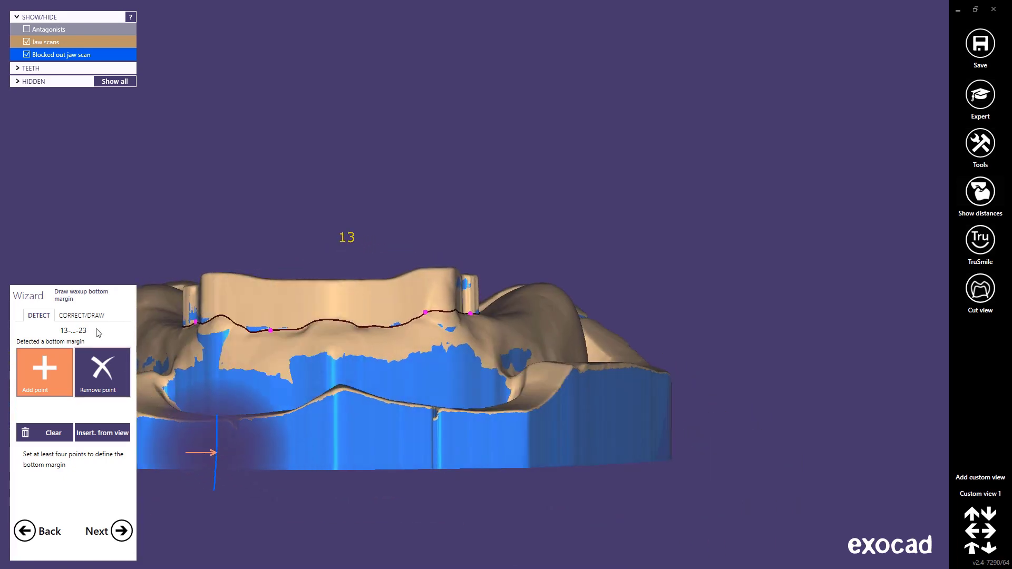
Step: Refine the margin line on the CORRECT/DRAW tab and calculate the waxup bottom
left_click(89, 316)
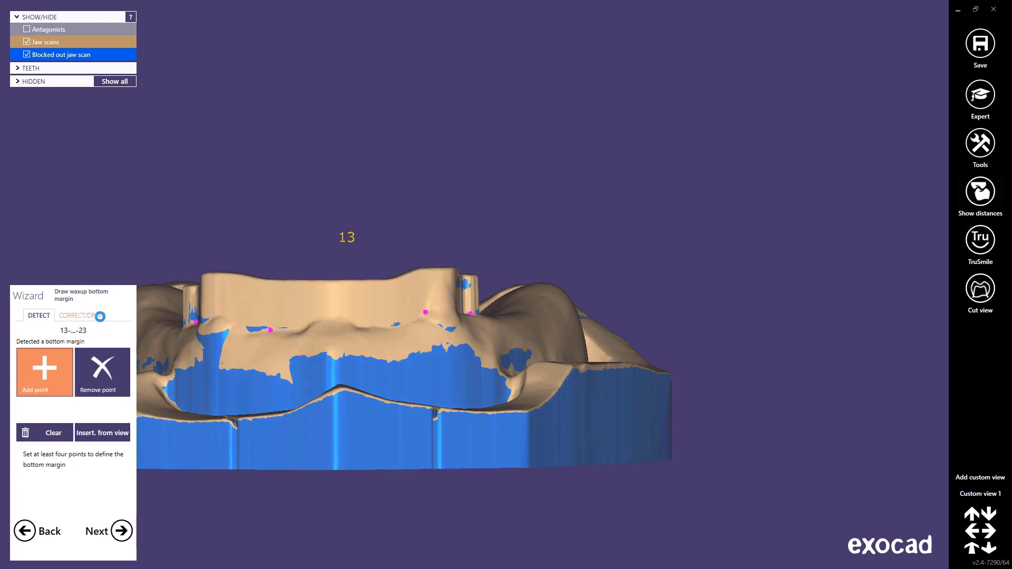
scroll(274, 333, "up", 5)
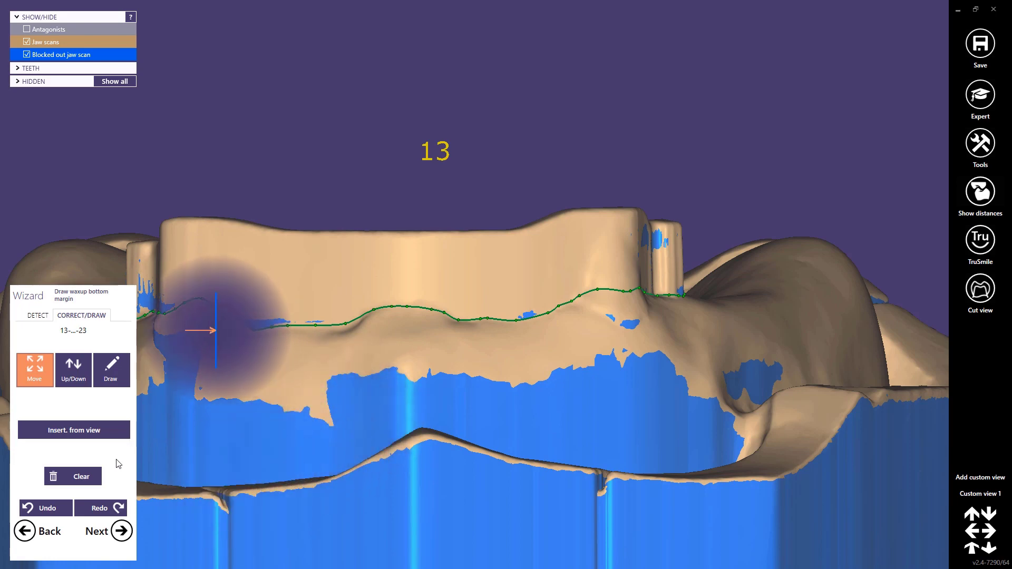
left_click(120, 532)
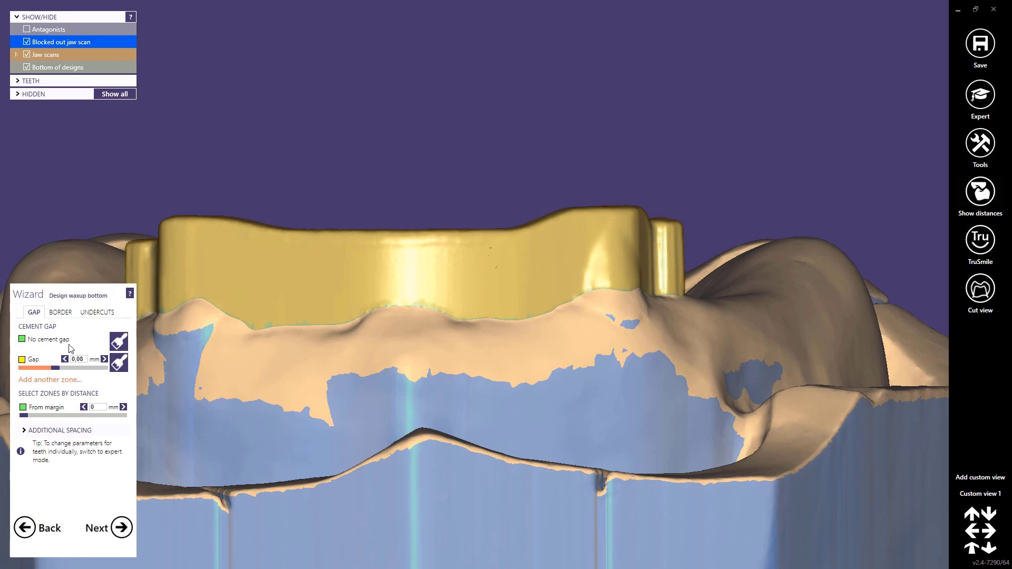
Step: Review the BORDER and UNDERCUTS waxup bottom parameters, return to GAP, and accept the settings
left_click(58, 313)
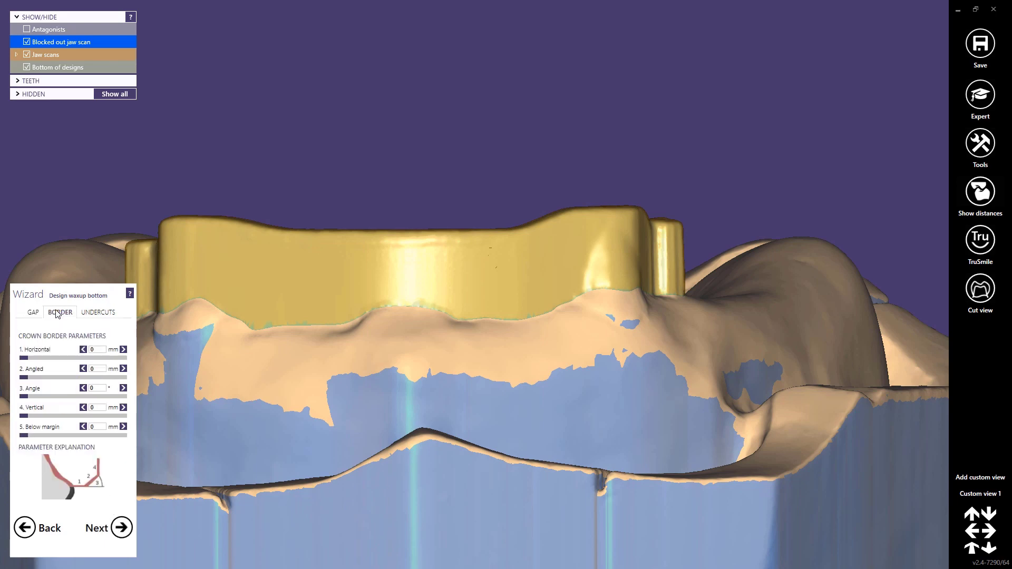
left_click(95, 314)
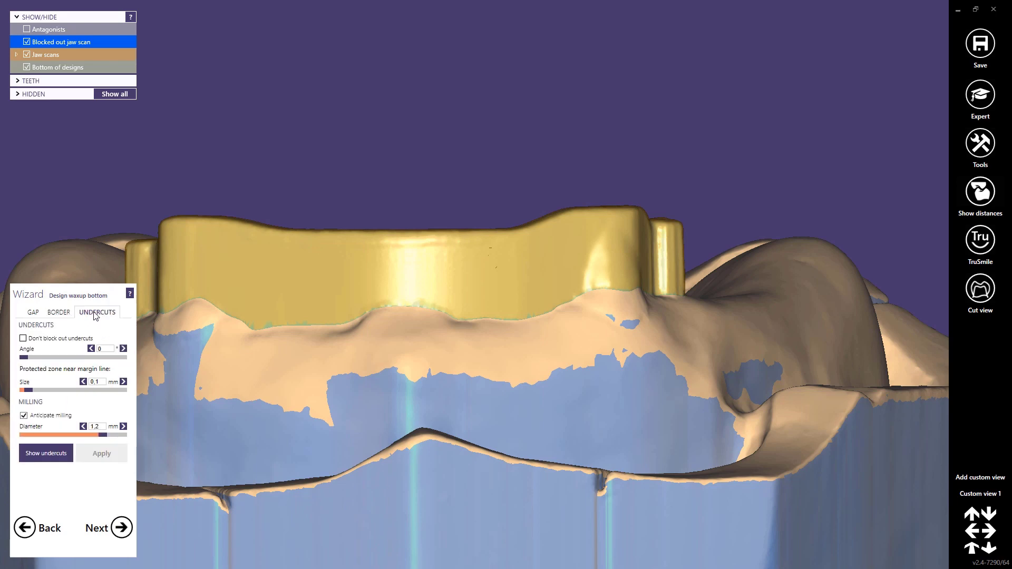
left_click(31, 314)
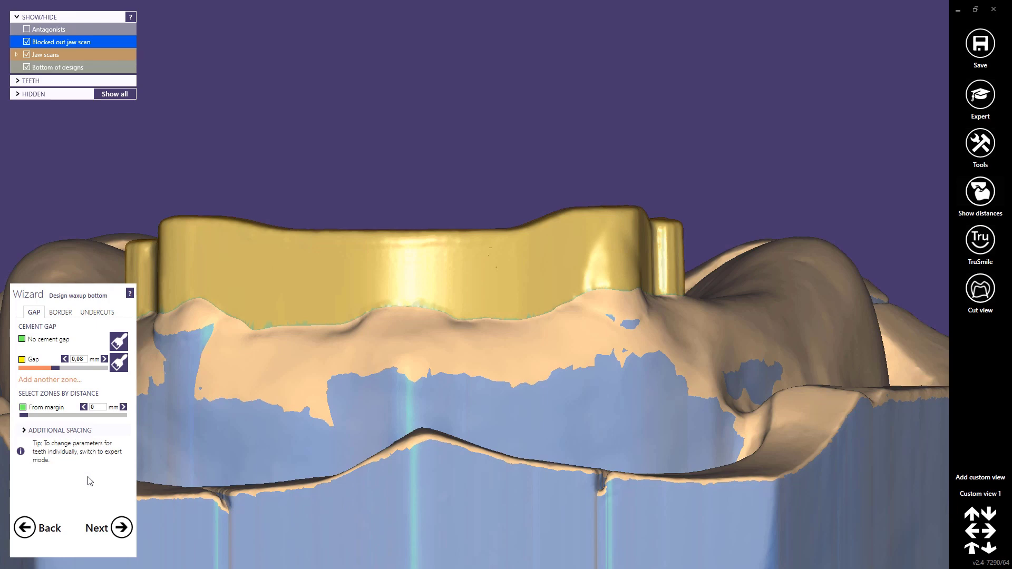
left_click(122, 528)
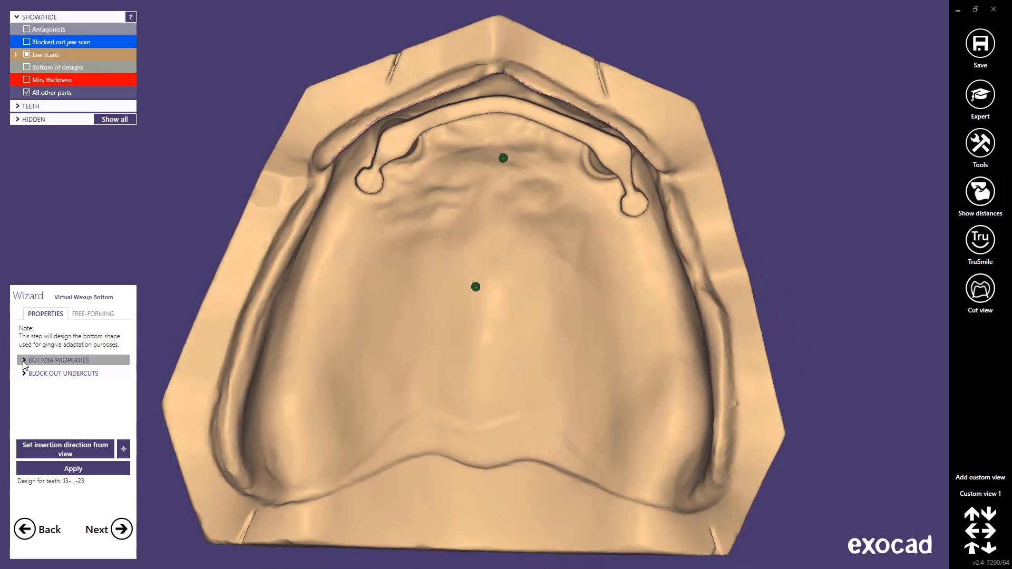
Step: Set the Bottom Properties offset to 0,5 mm and apply it to generate the 13–23 bar bottom
left_click(24, 361)
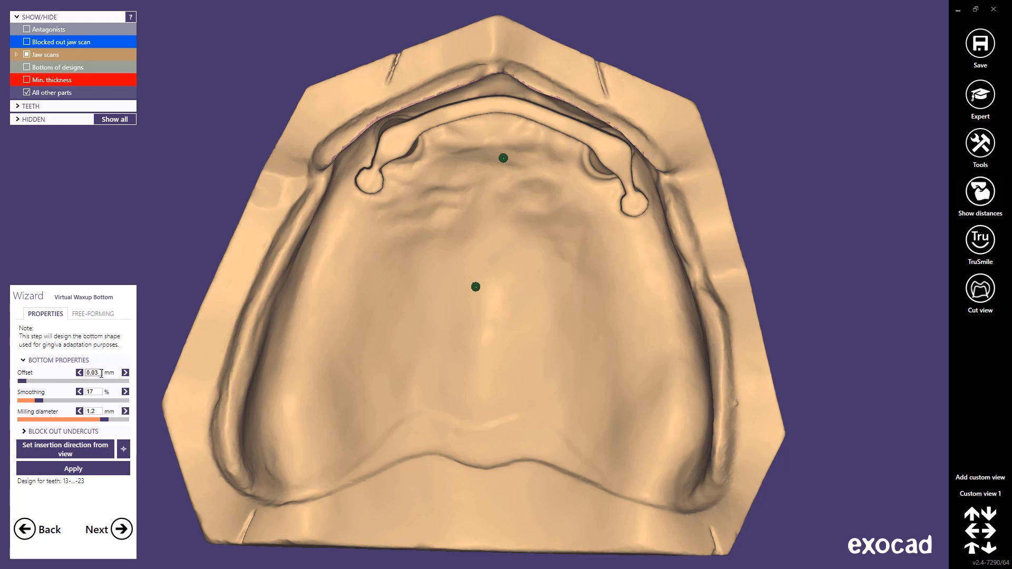
left_click(99, 375)
left_click(99, 374)
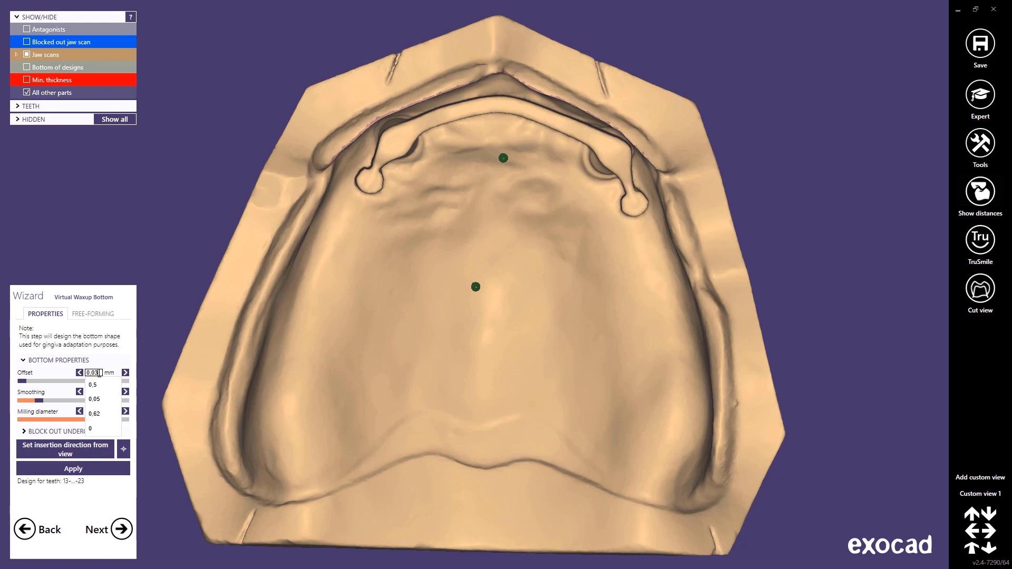
left_click(93, 386)
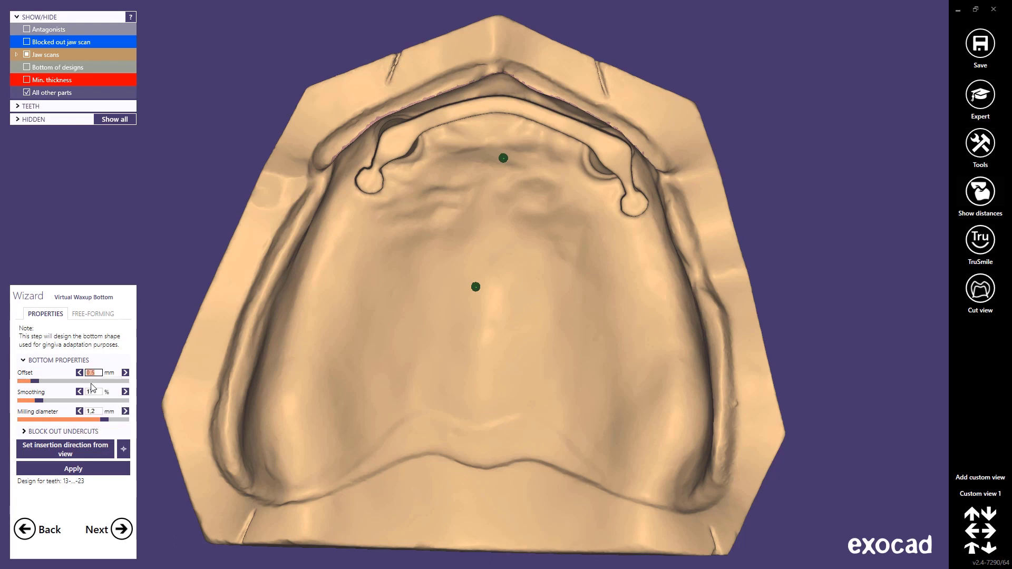
left_click(84, 468)
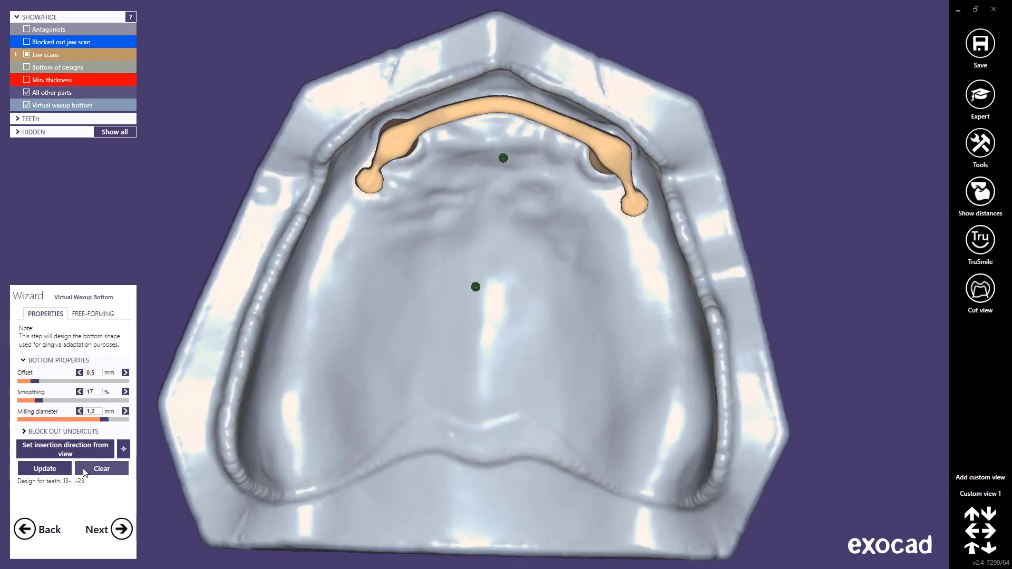
left_click(98, 315)
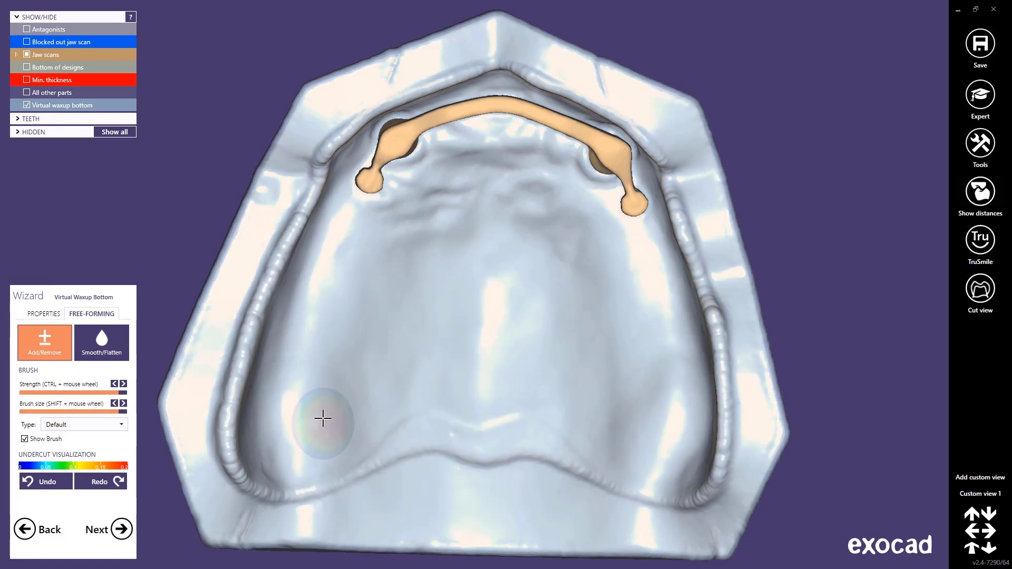
right_click_drag(323, 418, 305, 337)
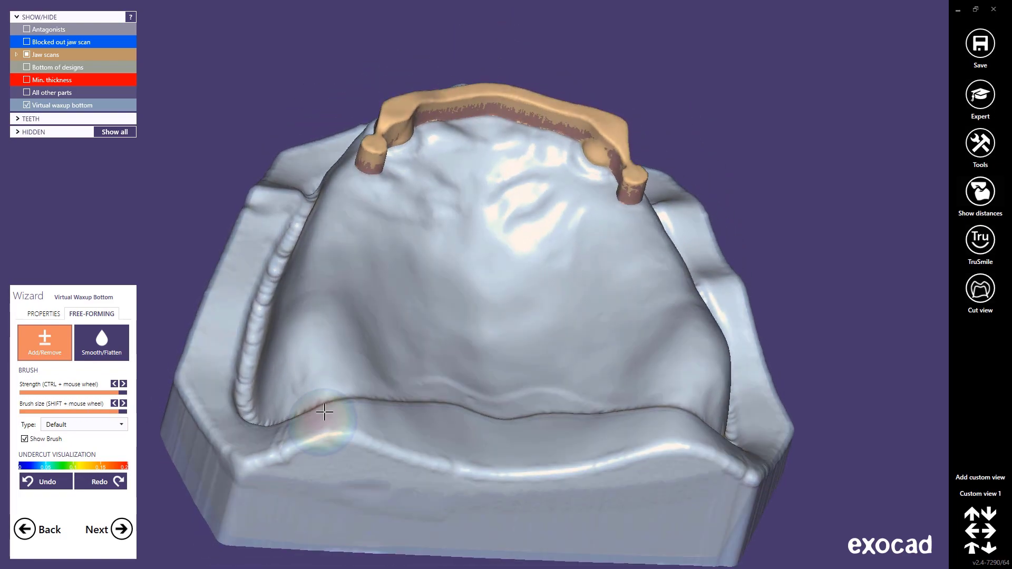
left_click_drag(324, 315, 312, 345)
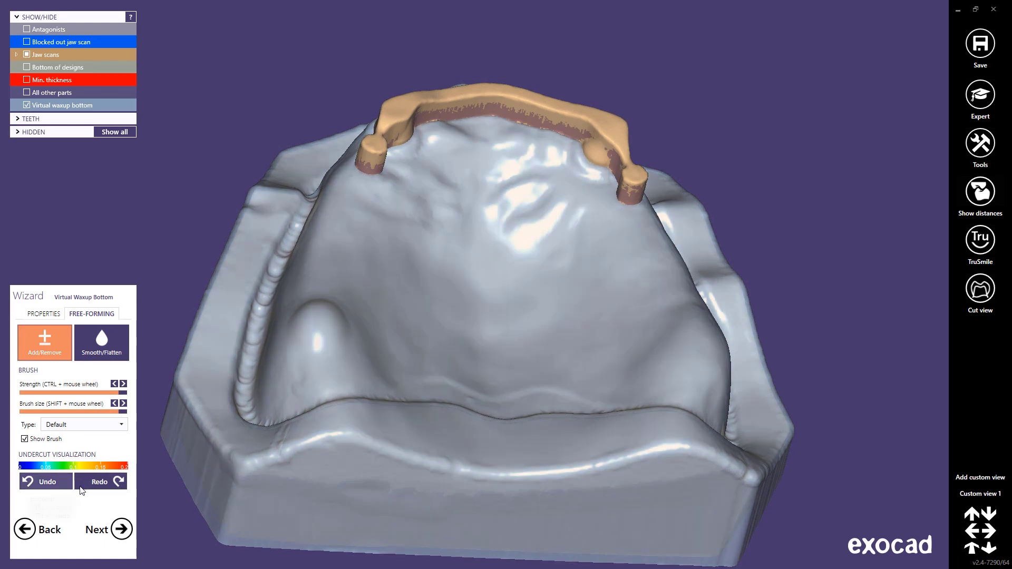
left_click(69, 488)
right_click_drag(253, 481, 249, 484)
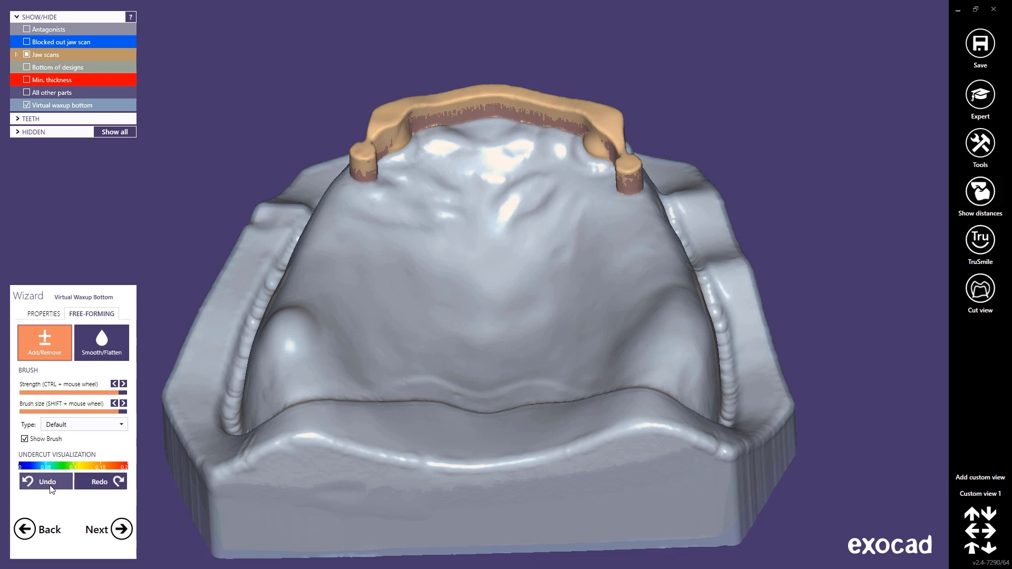
left_click(50, 488)
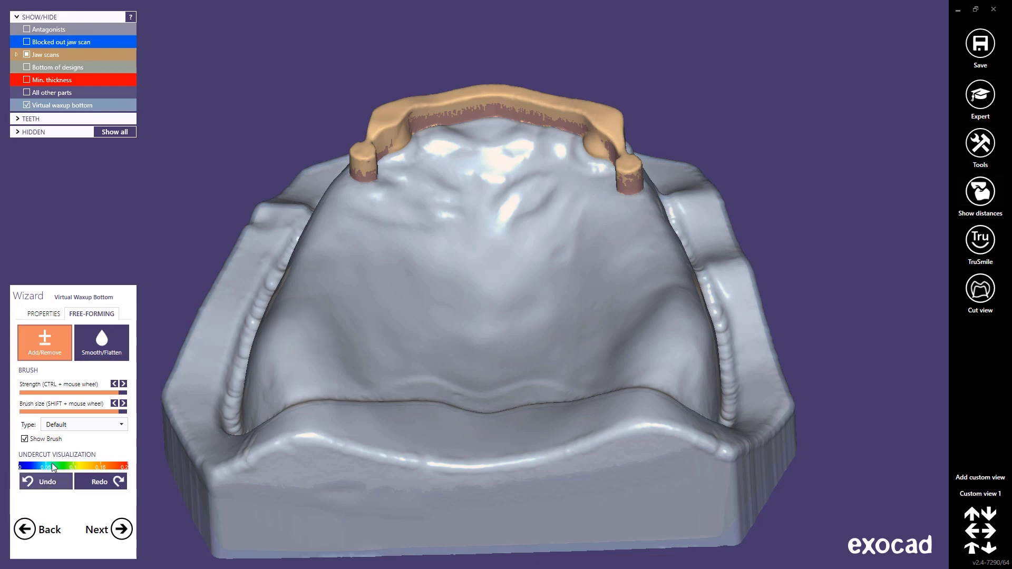
left_click(38, 315)
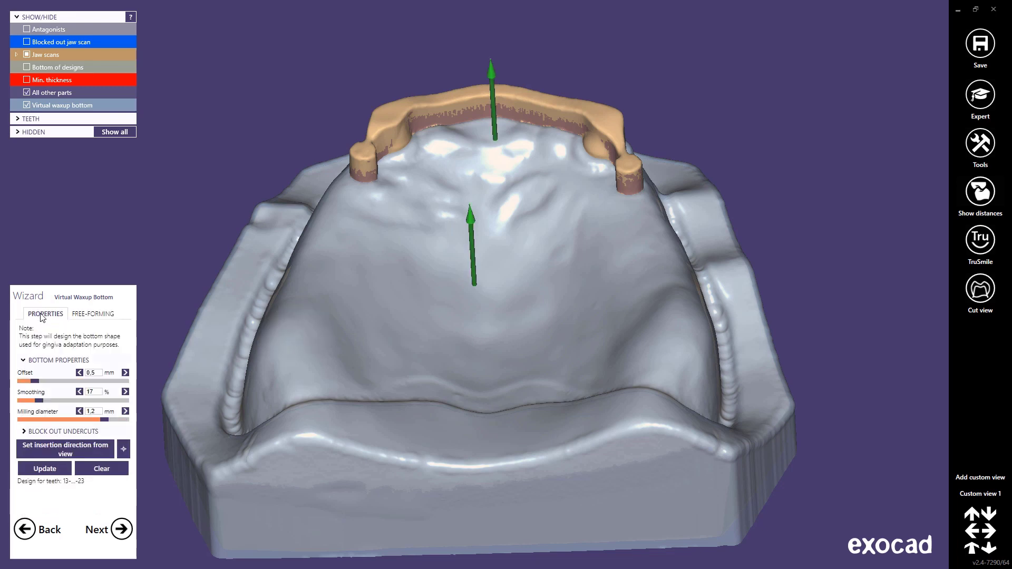
Step: Advance to Offset substructure design and rotate, zoom and pan the jaw model into an oblique view
left_click(121, 529)
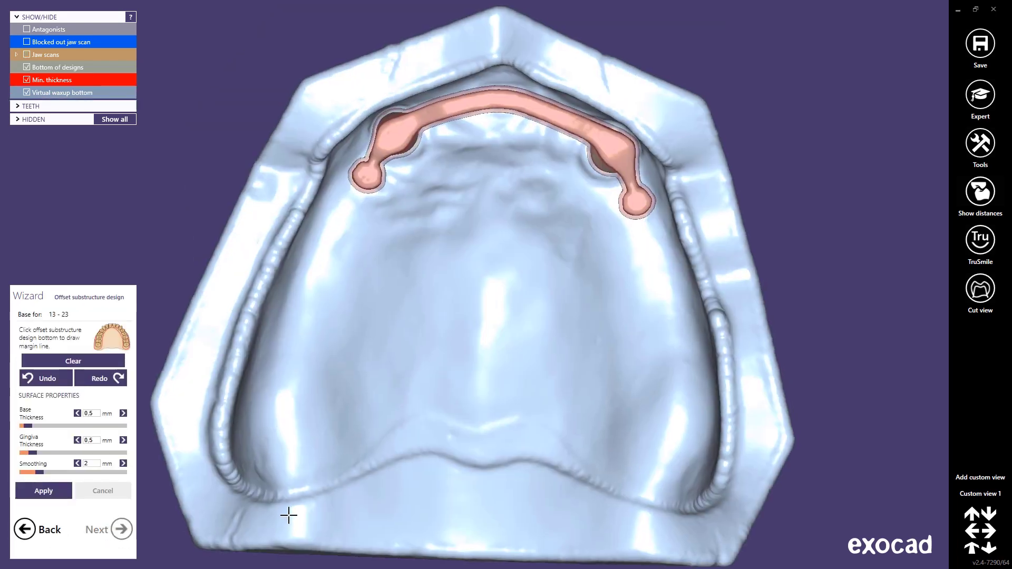
right_click_drag(289, 515, 373, 500)
scroll(374, 501, "down", 3)
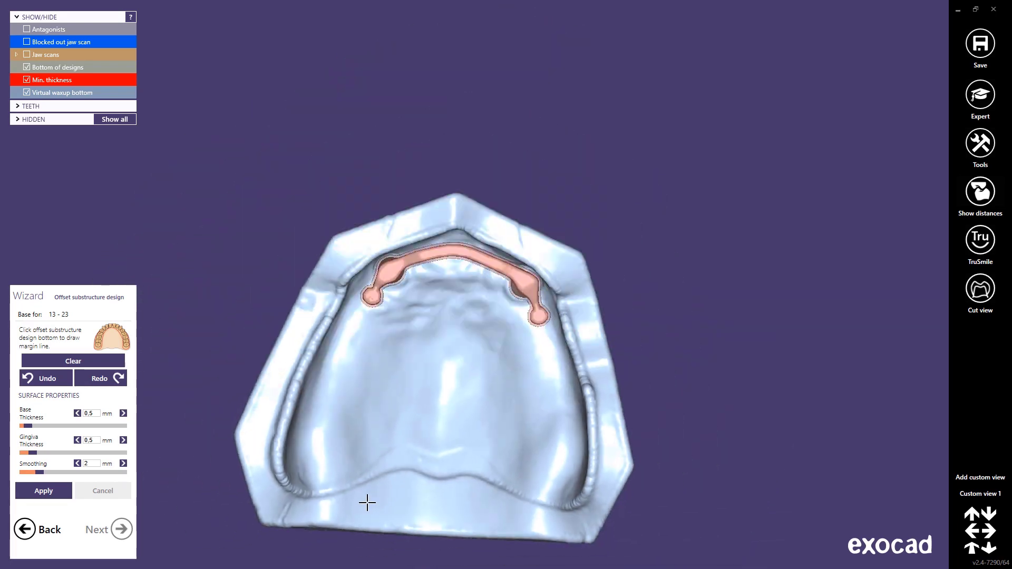
right_click_drag(370, 485, 481, 398)
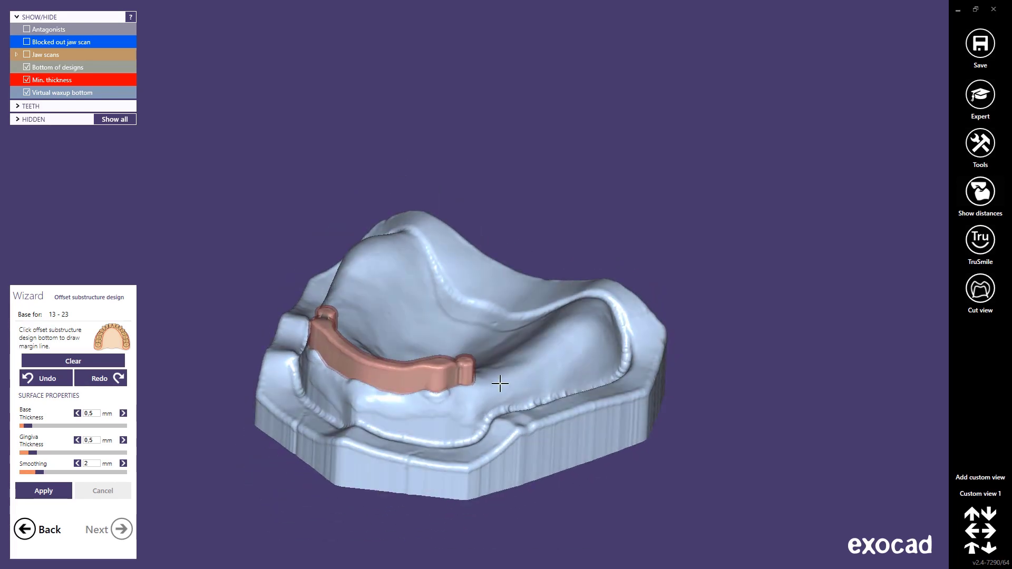
scroll(501, 375, "up", 5)
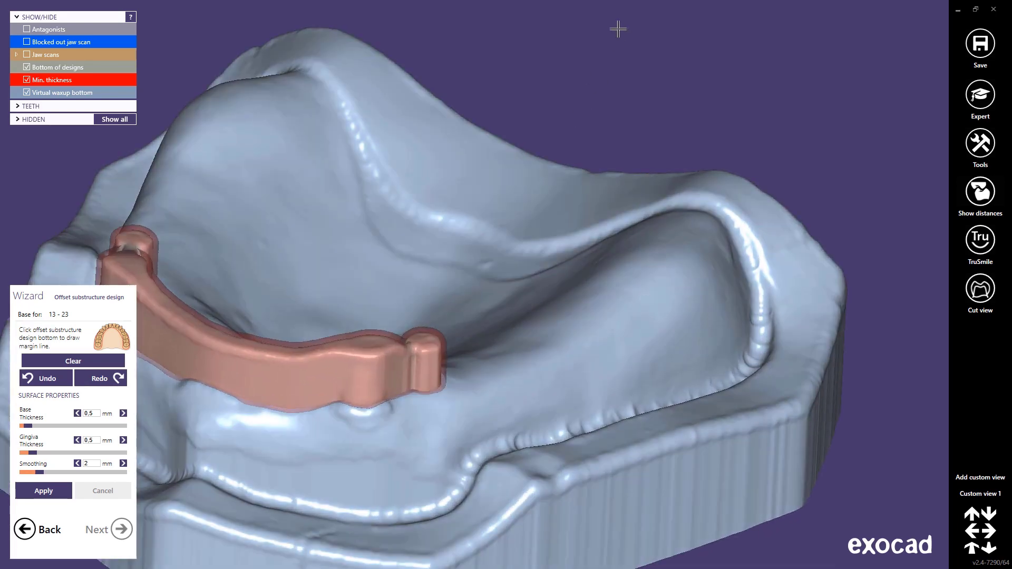
middle_click_drag(499, 369, 591, 364)
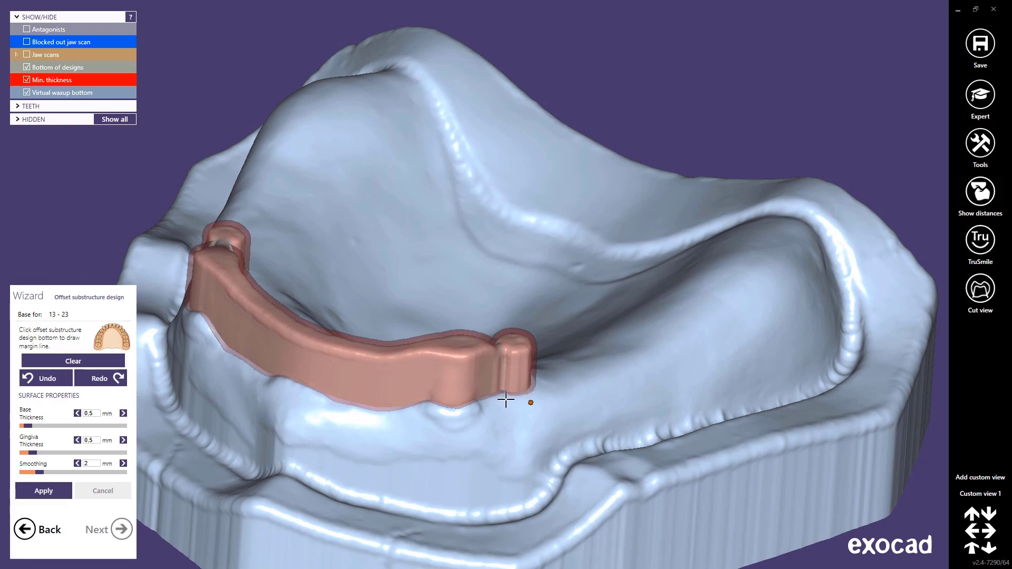
Step: Start the margin line along the gum at the bar's front and extend it leftward
left_click(487, 404)
left_click(478, 418)
left_click(458, 425)
left_click(438, 418)
left_click(409, 416)
right_click_drag(361, 413, 334, 434)
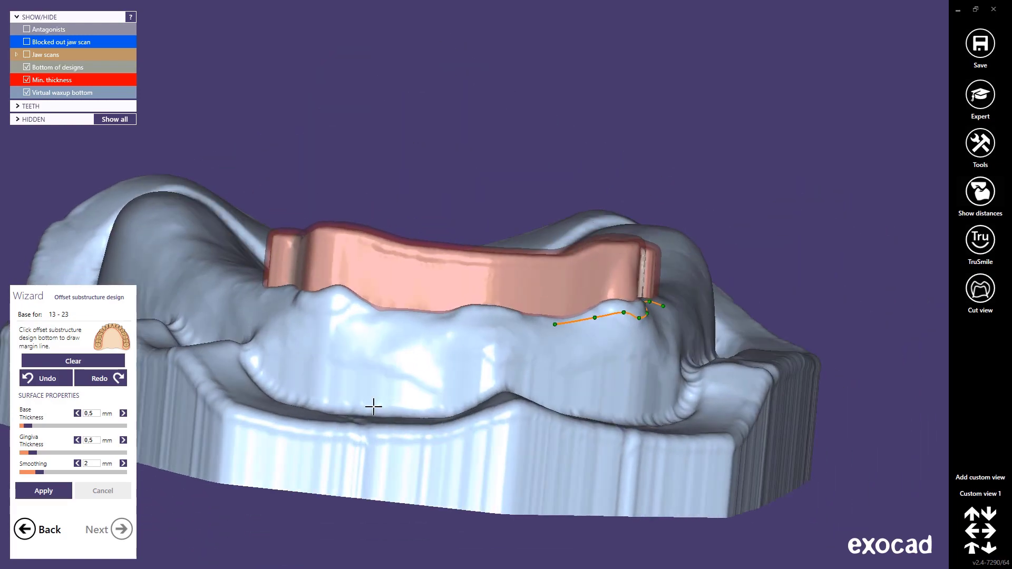
left_click(524, 319)
left_click(457, 314)
right_click_drag(358, 306, 545, 314)
left_click(540, 311)
left_click(501, 319)
left_click(467, 318)
left_click(438, 307)
left_click(403, 309)
left_click(370, 313)
Step: Trace the margin around the first post's base and along the bar's inner edge
right_click_drag(348, 299, 681, 226)
left_click(679, 225)
left_click(649, 227)
left_click(631, 213)
left_click(623, 189)
left_click(618, 156)
left_click(571, 140)
left_click(551, 111)
left_click(545, 77)
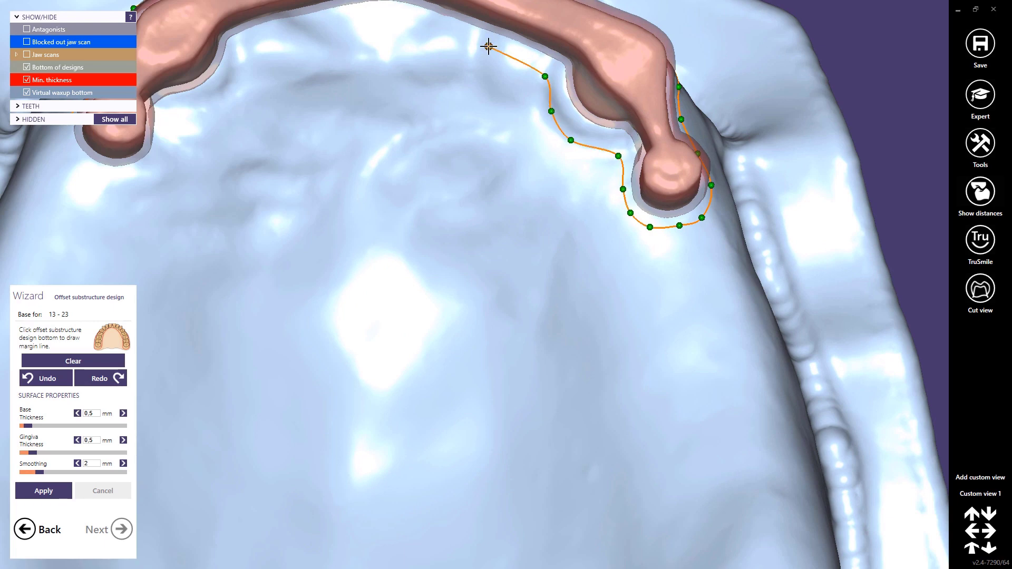
scroll(489, 46, "down", 5)
scroll(536, 204, "up", 5)
left_click(555, 210)
left_click(532, 204)
Step: Continue the margin across the palate side and around the other post, closing it on the first point
left_click(488, 193)
left_click(456, 189)
left_click(415, 195)
left_click(379, 204)
left_click(341, 219)
left_click(331, 243)
left_click(319, 255)
left_click(293, 262)
left_click(273, 293)
left_click(254, 320)
left_click(223, 323)
left_click(199, 308)
left_click(190, 285)
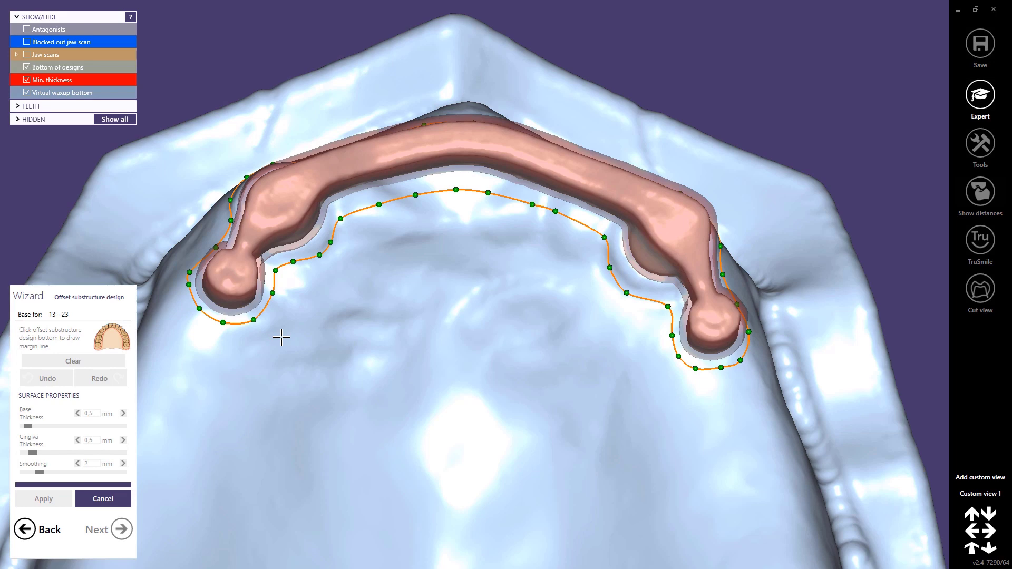
Step: Advance to Freeform offset substructure and browse its FREE, ANAT. and ADAPT tabs
left_click(123, 530)
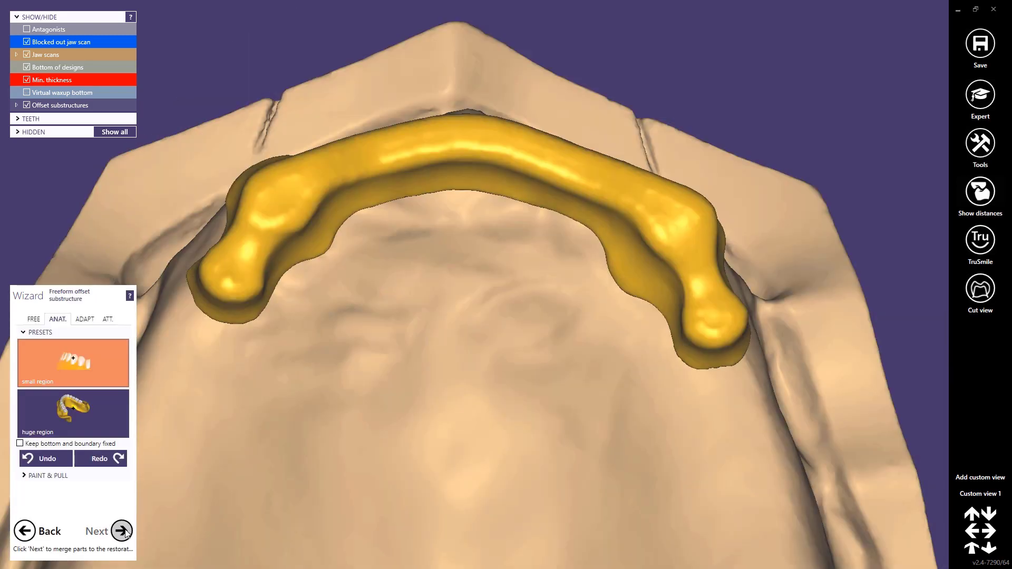
scroll(433, 419, "down", 2)
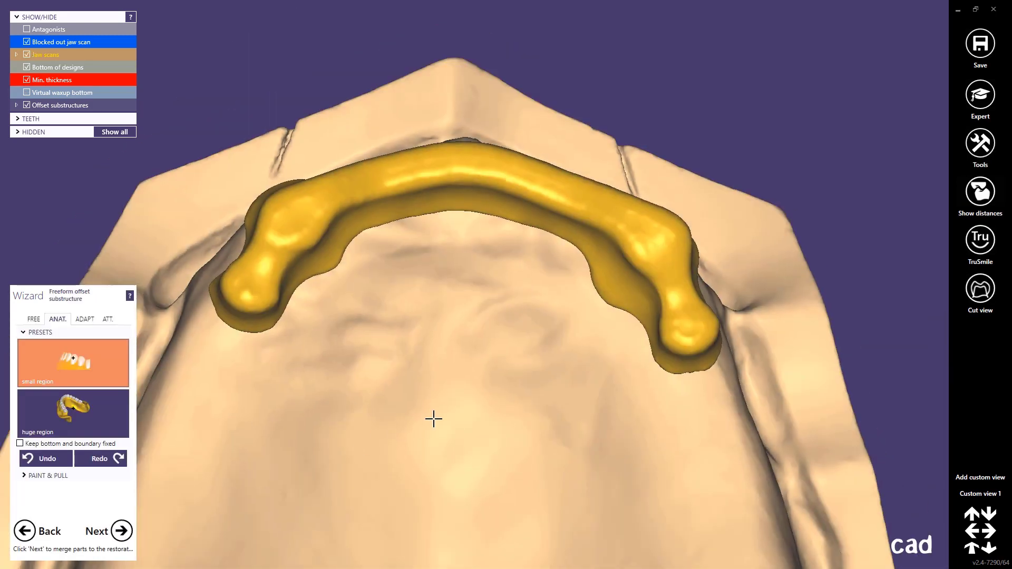
left_click(34, 319)
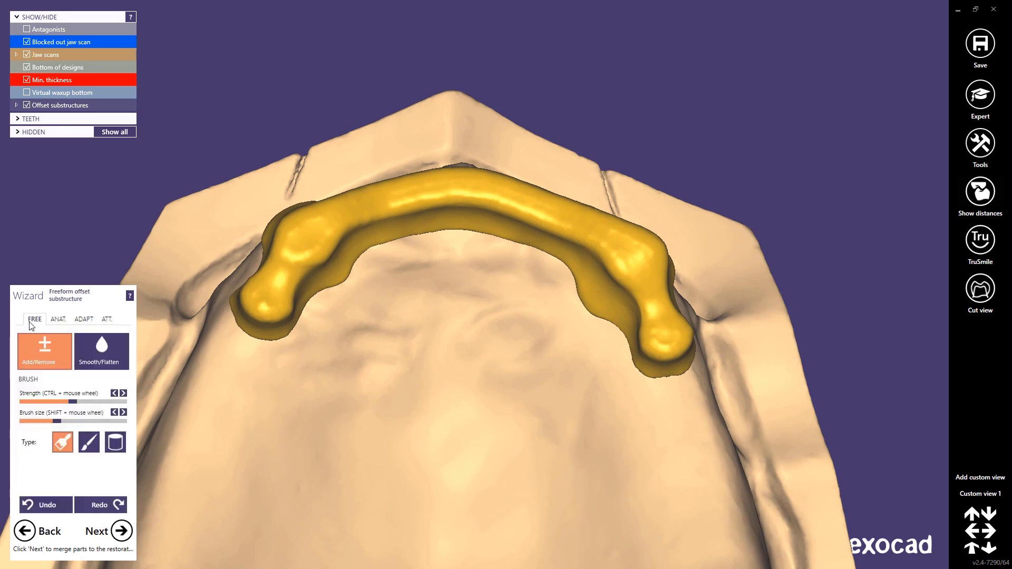
left_click(58, 319)
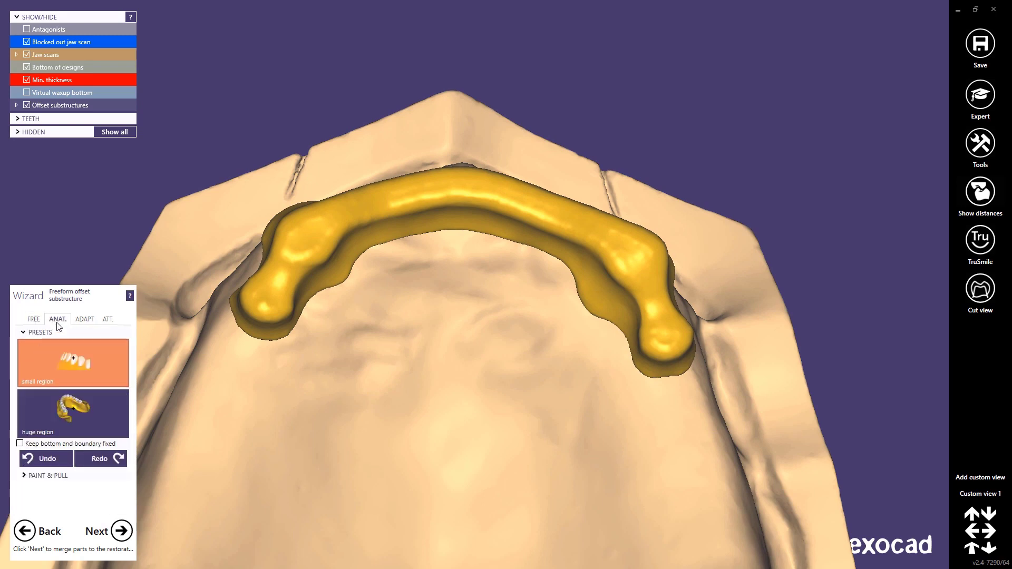
left_click(85, 319)
right_click_drag(247, 318, 241, 367)
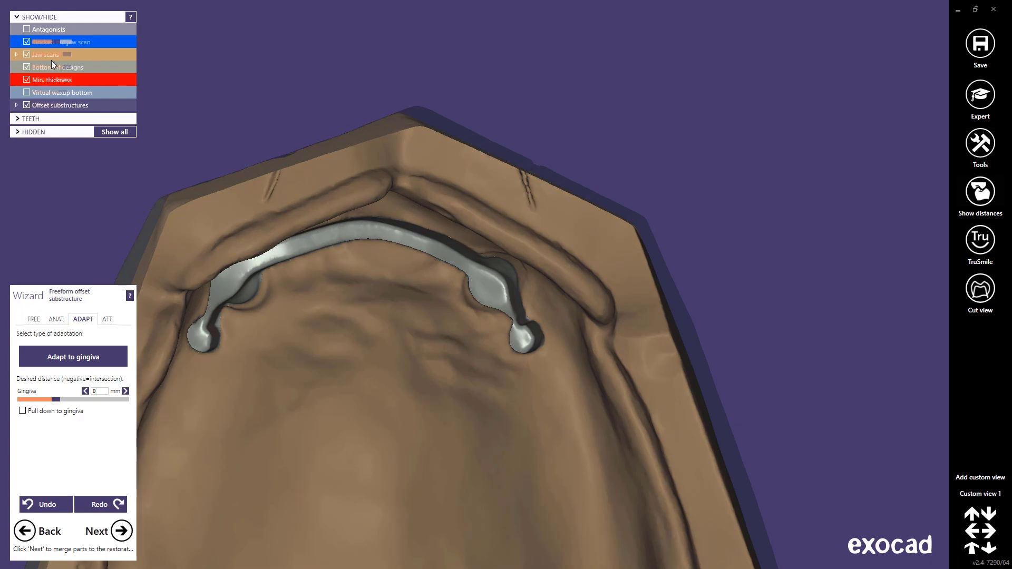
Step: Make the jaw scan transparent, apply Adapt to gingiva at 0 mm on the bar, then restore opacity
left_click(62, 54)
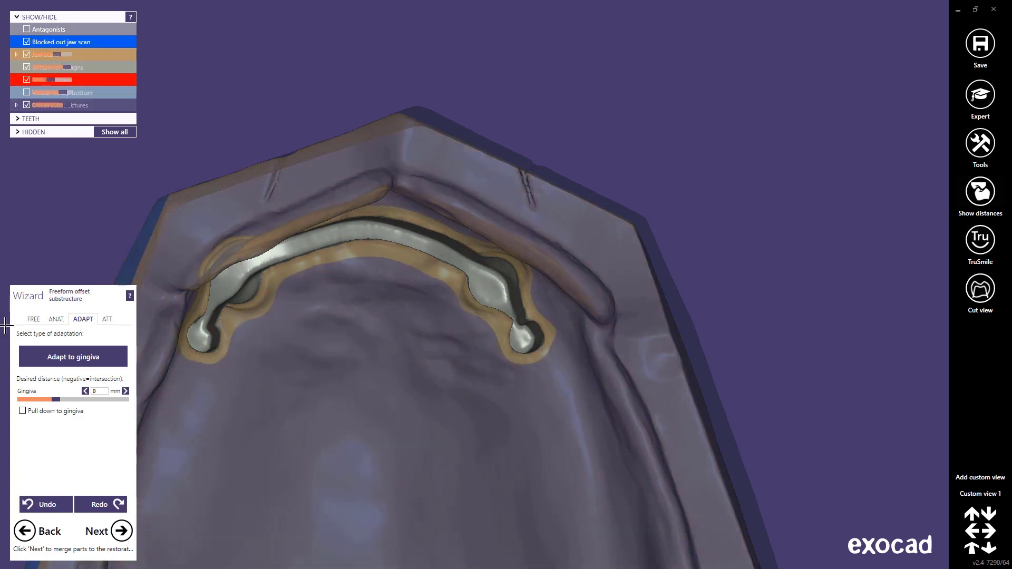
left_click(58, 364)
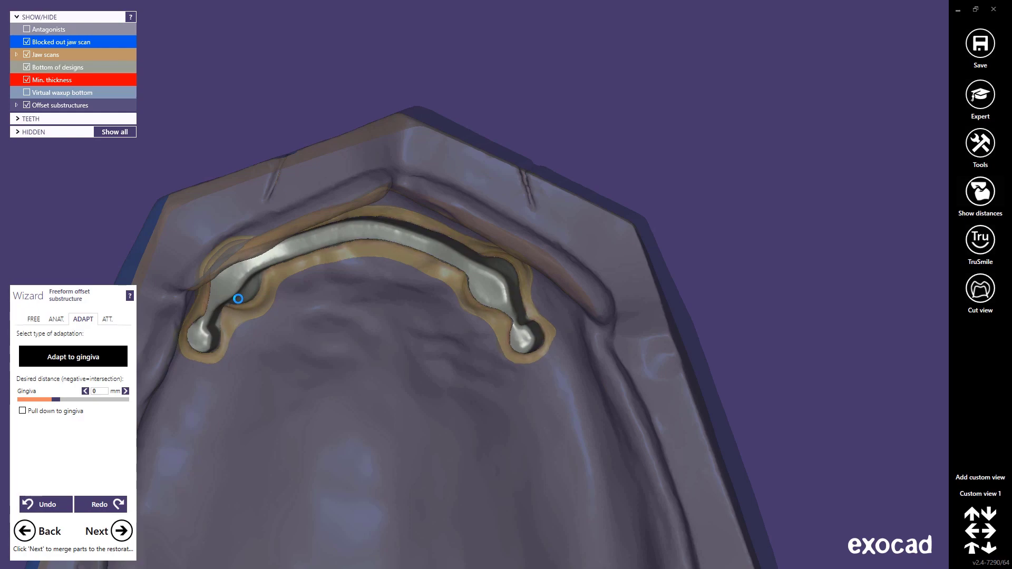
left_click(238, 299)
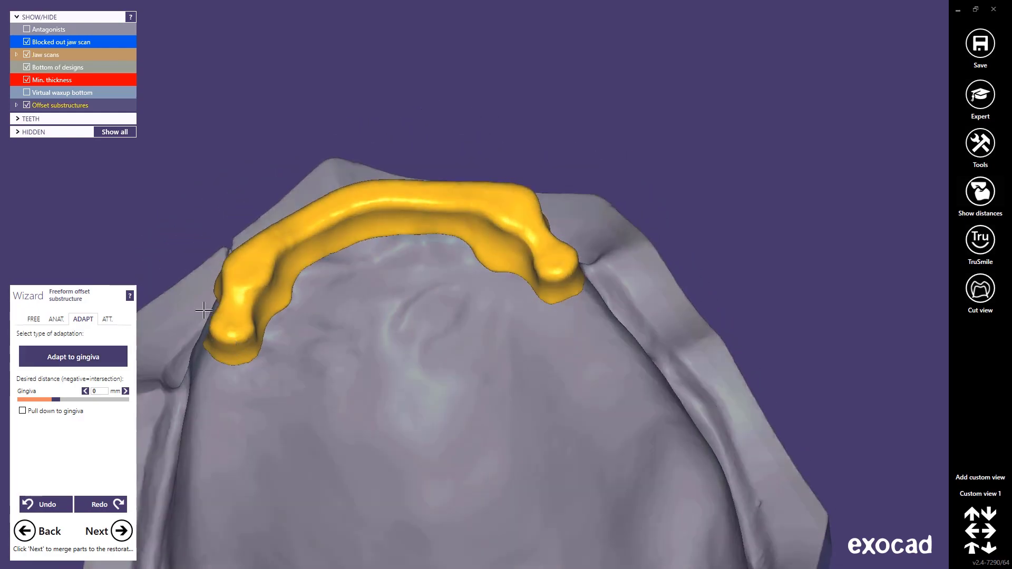
left_click(68, 55)
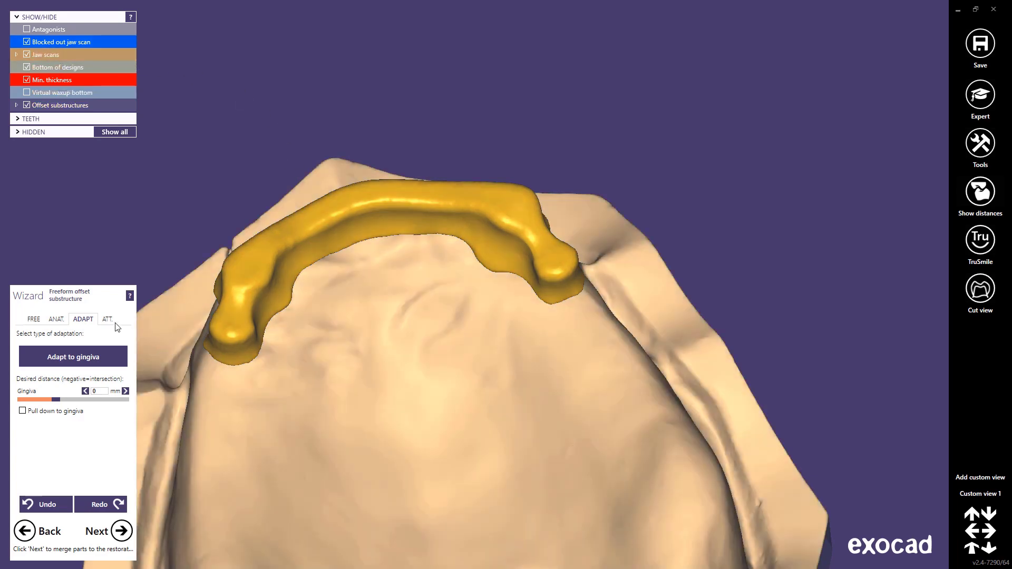
Step: Choose the Ring_Donut_Retention attachment library on the ATT. tab and dismiss the disclaimer
left_click(107, 319)
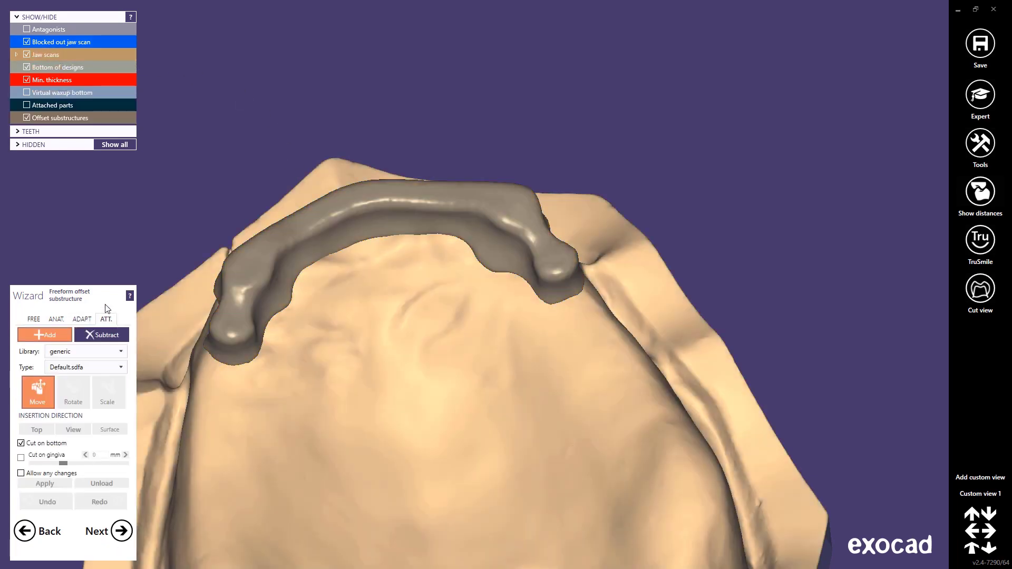
left_click(121, 351)
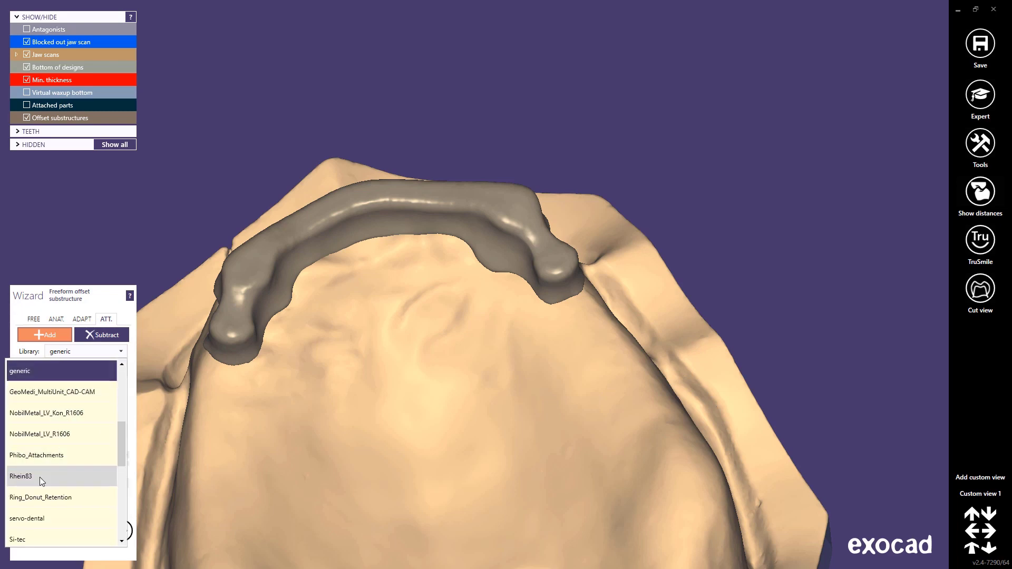
left_click(38, 498)
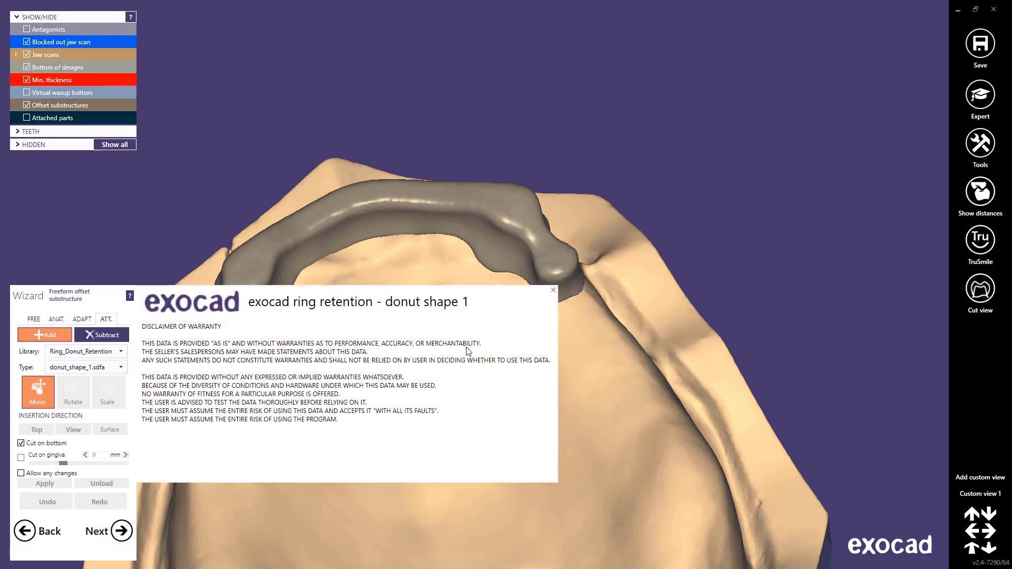
left_click(552, 289)
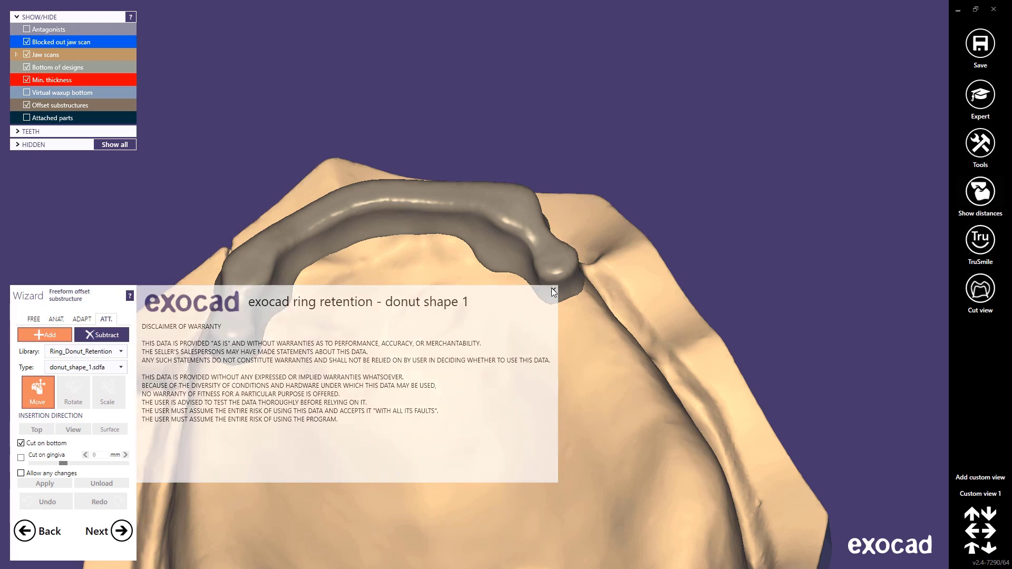
Step: Place a donut_shape_1 attachment at the bar's end and undo the extra one placed afterwards
right_click_drag(420, 470, 406, 469)
left_click(324, 421)
right_click_drag(324, 422, 322, 440)
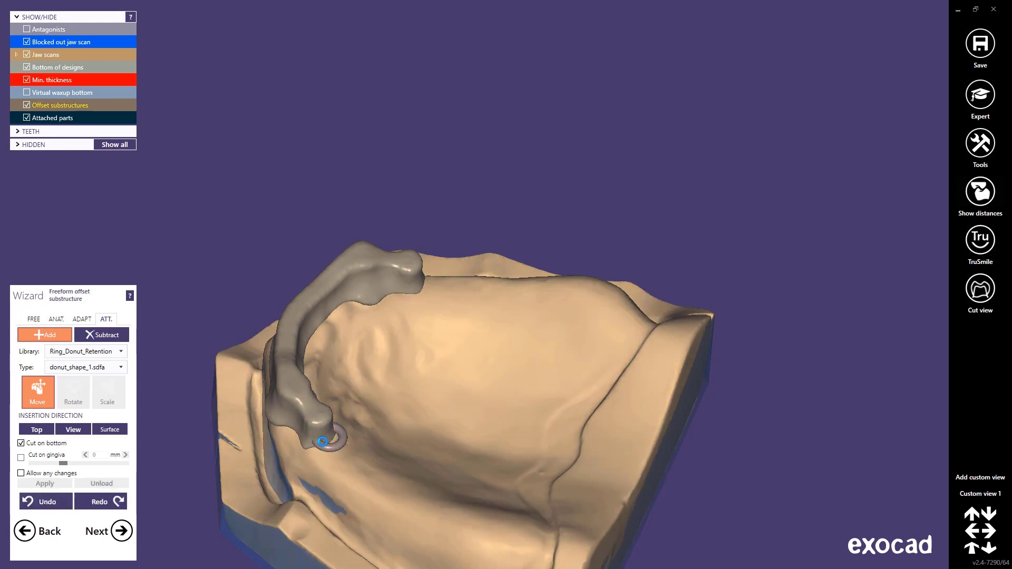
left_click(322, 440)
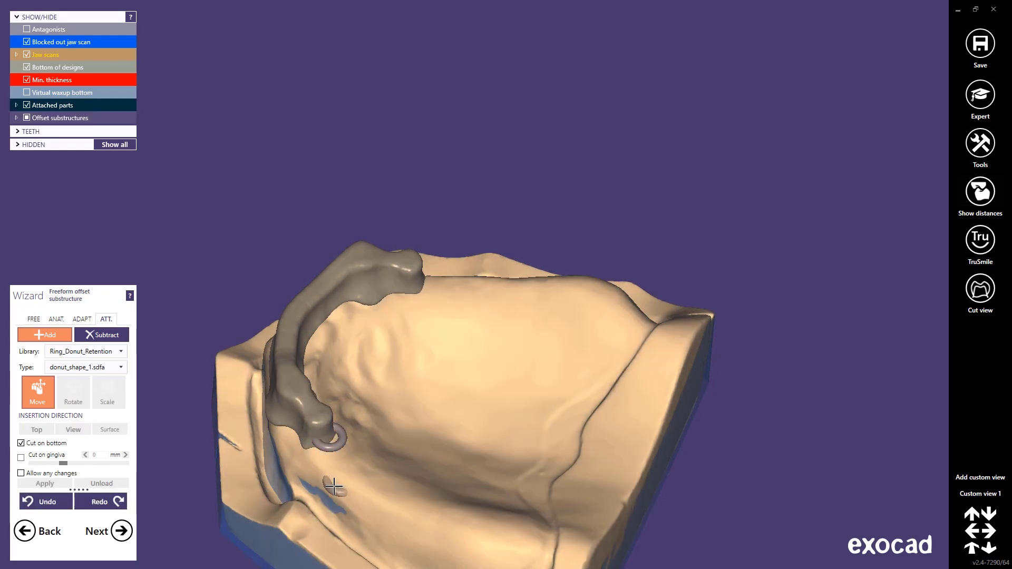
left_click(421, 465)
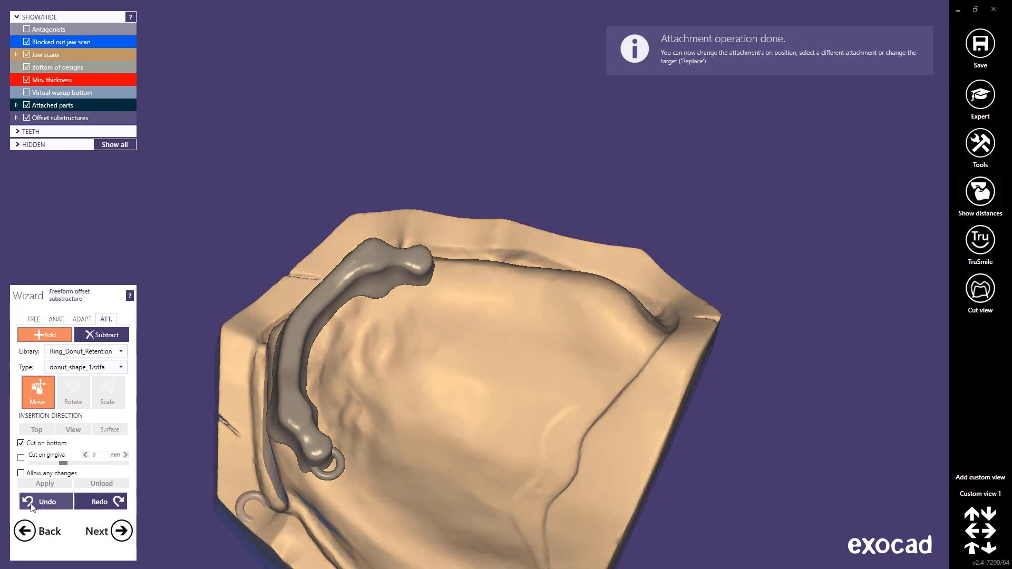
left_click(33, 505)
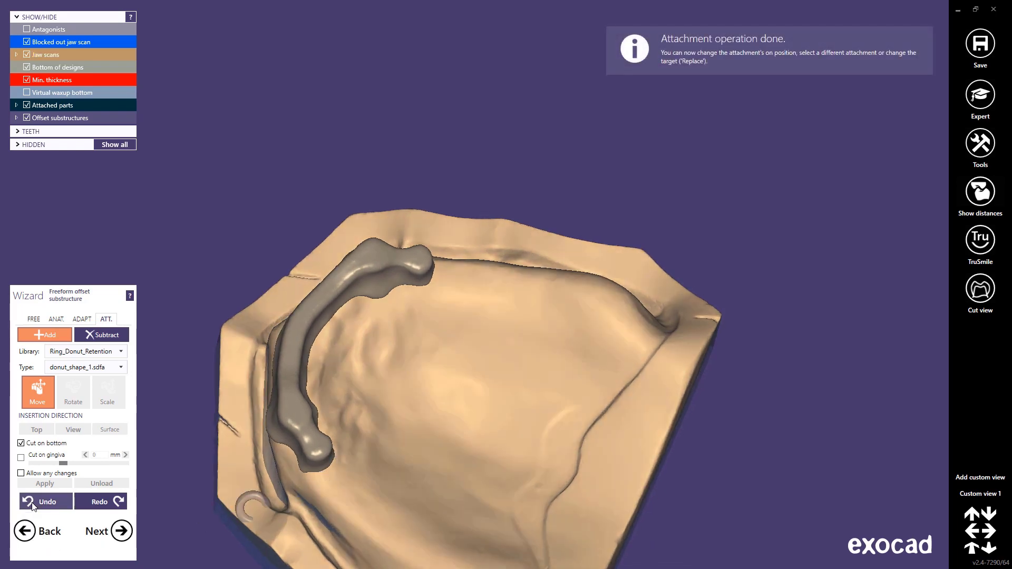
Step: Leave free-form editing and merge the substructure parts into one bar restoration
left_click(36, 320)
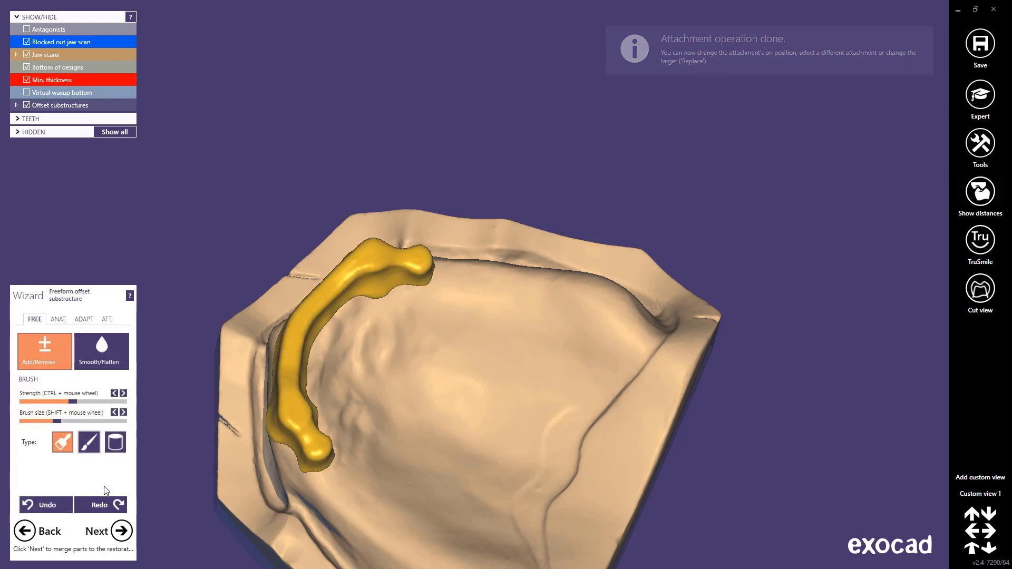
left_click(121, 532)
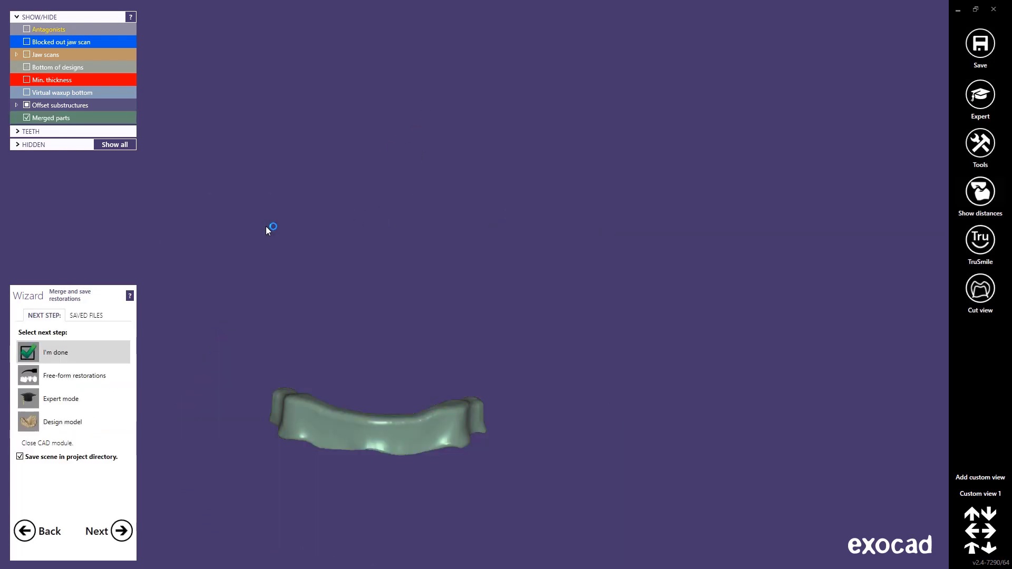
Step: Show the jaw scan and cut a two-point cross-section from the palate to the front edge
left_click(27, 54)
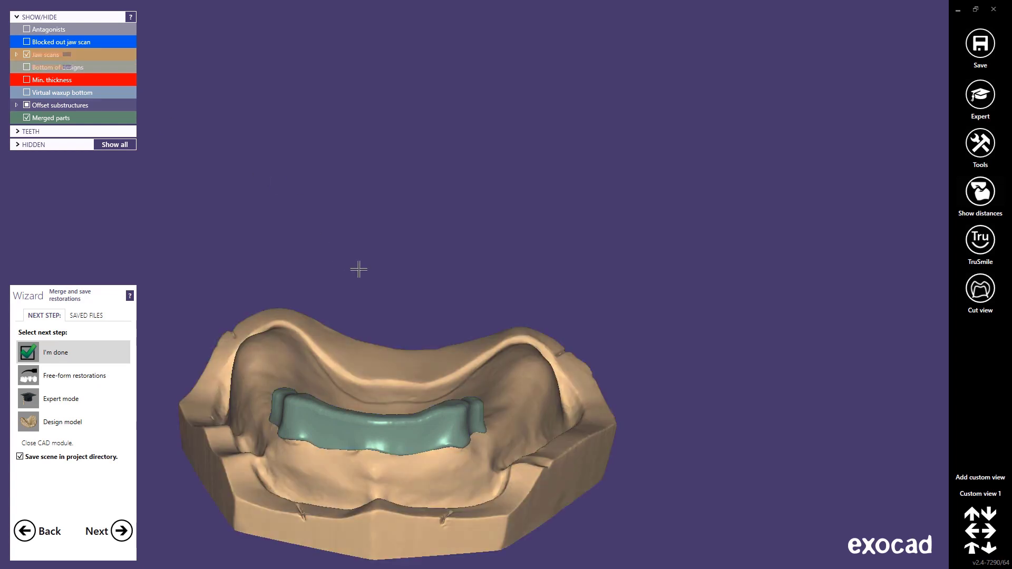
left_click(980, 289)
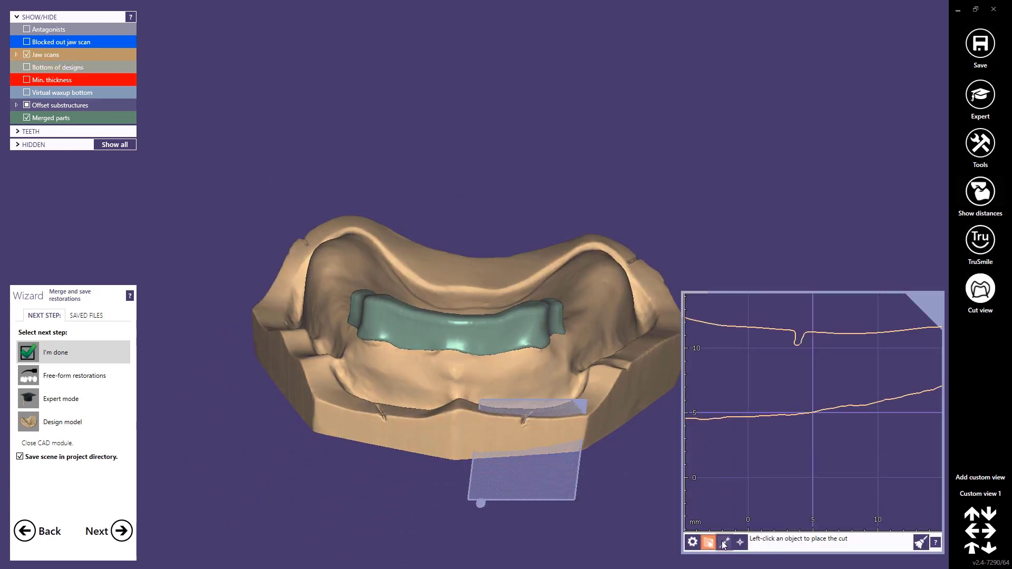
left_click(724, 543)
right_click_drag(425, 490, 447, 481)
left_click(466, 244)
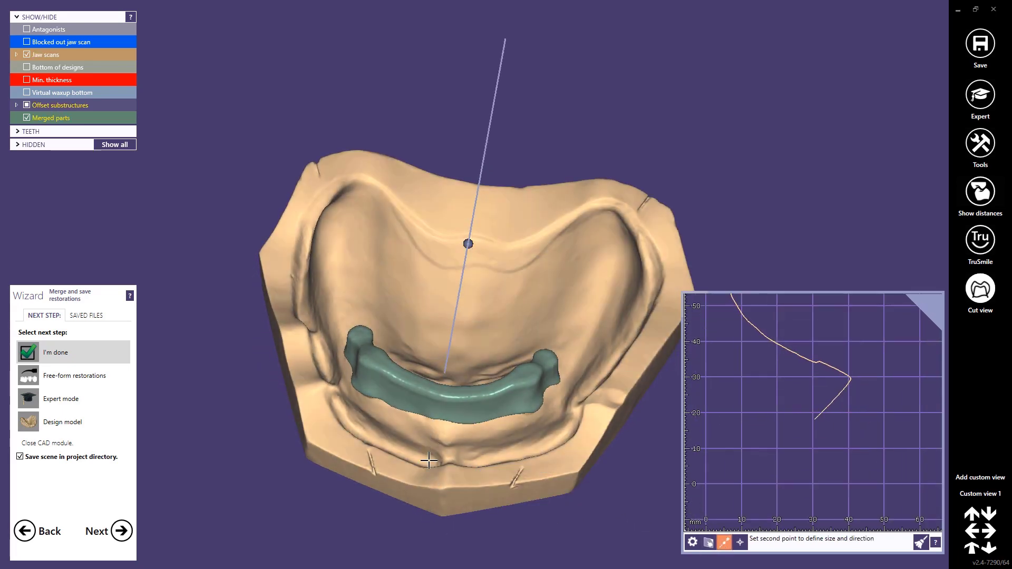
left_click(423, 548)
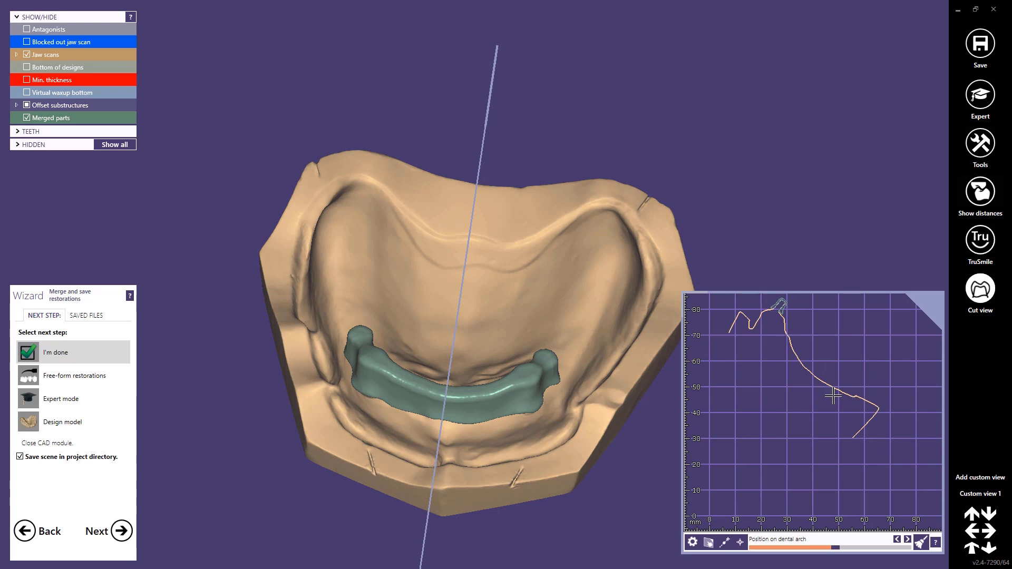
scroll(795, 343, "up", 5)
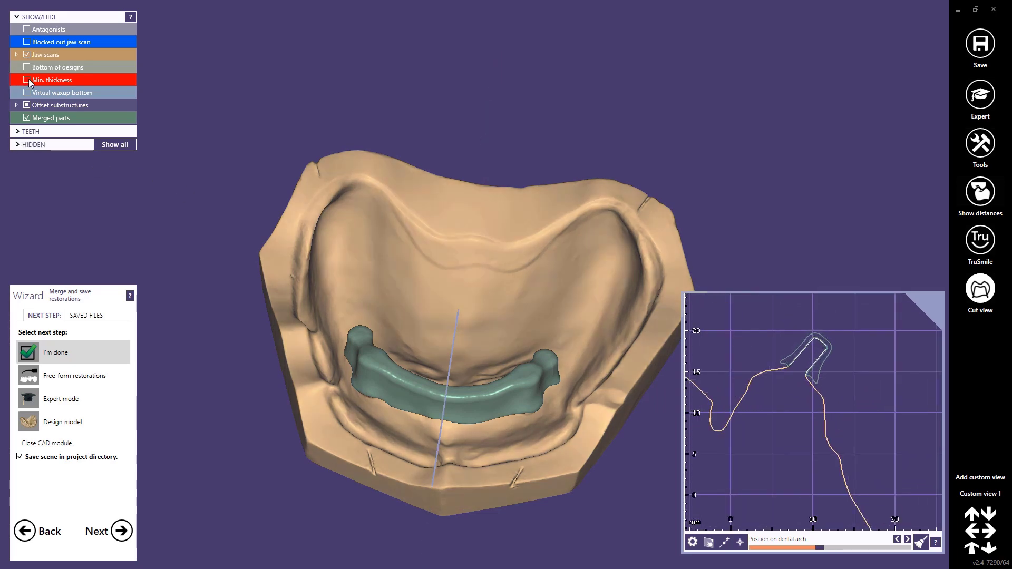
Step: Overlay the minimum thickness and virtual waxup bottom outlines on the cut
left_click(27, 79)
left_click(26, 92)
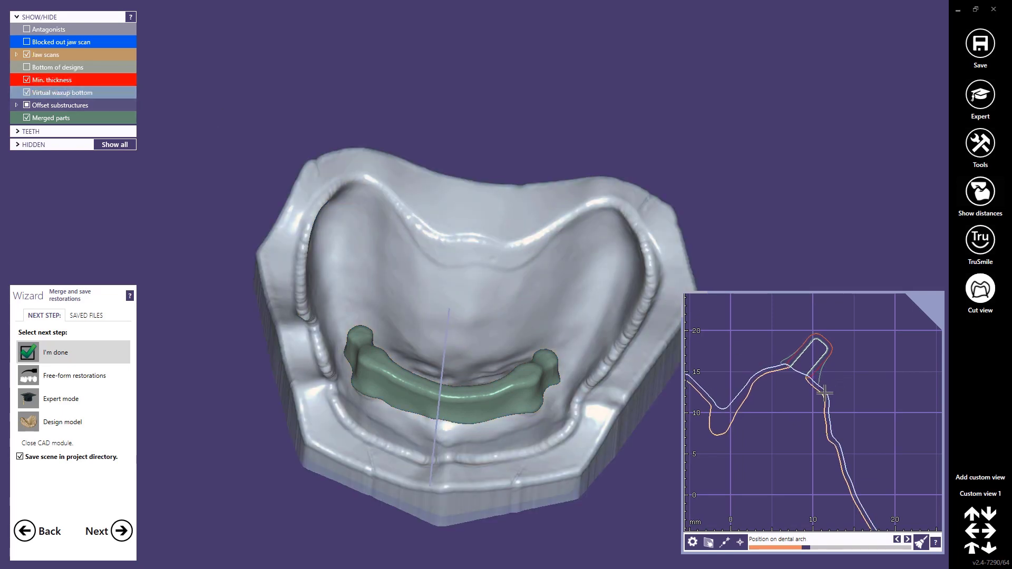
scroll(805, 362, "up", 2)
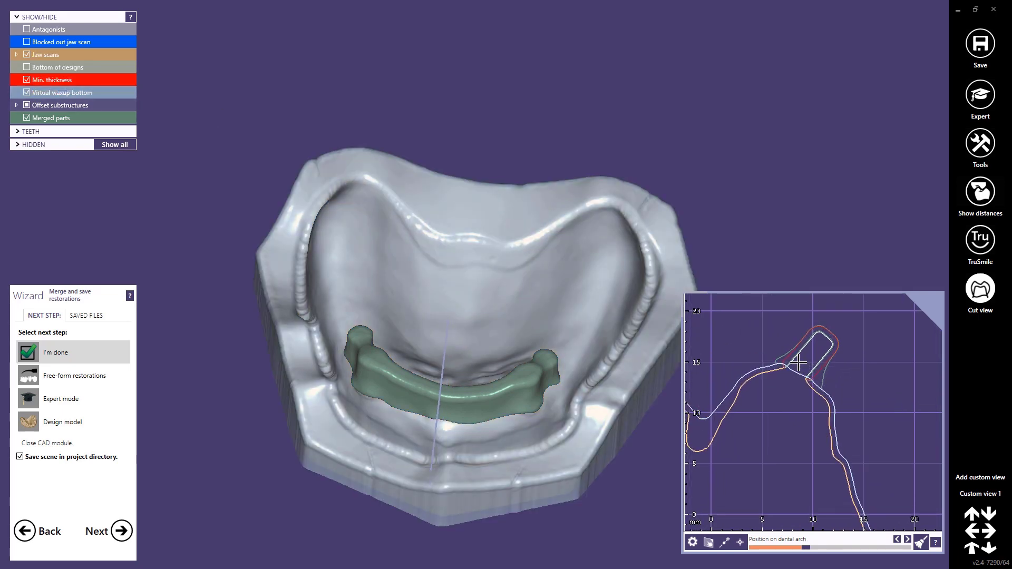